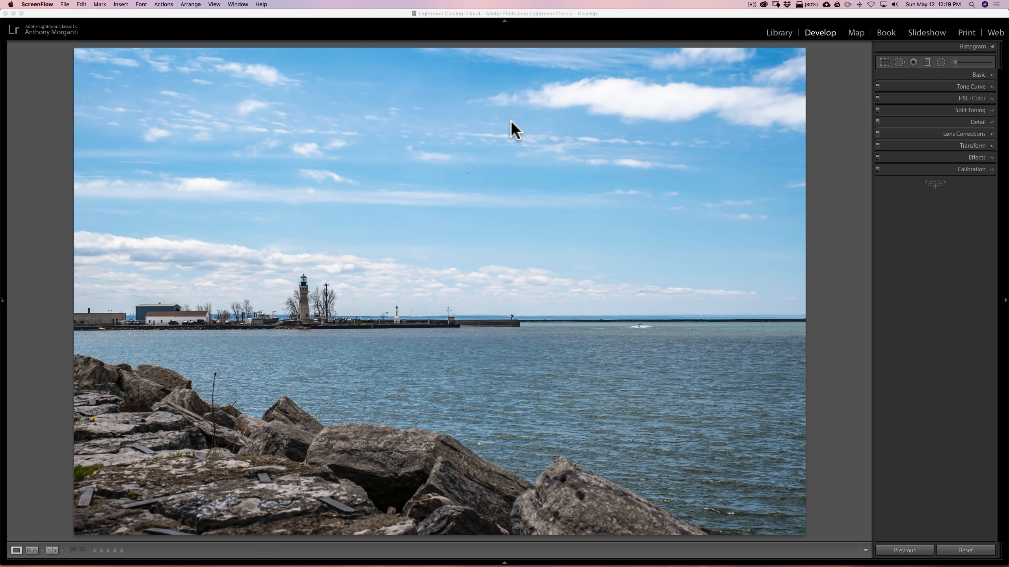
- Draw a graduated filter with Exposure at −2.65 from the horizon down into the water
click(927, 61)
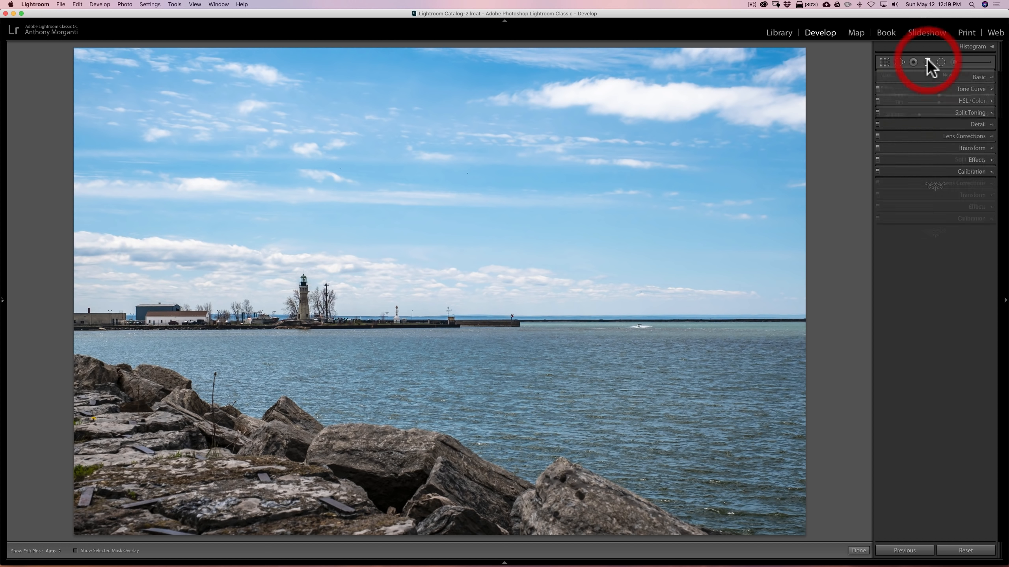
drag(941, 113, 920, 114)
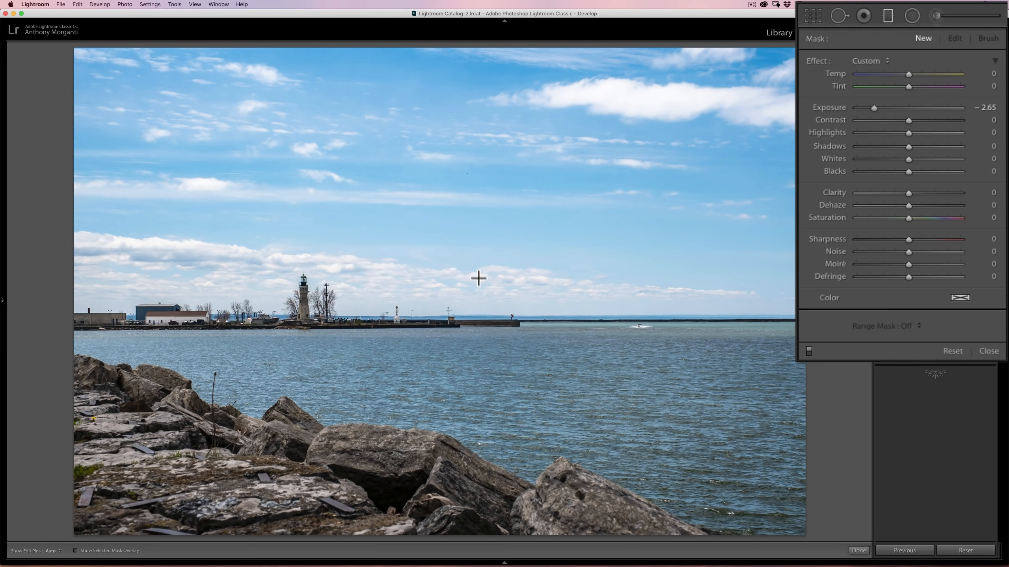
click(464, 315)
drag(464, 315, 463, 403)
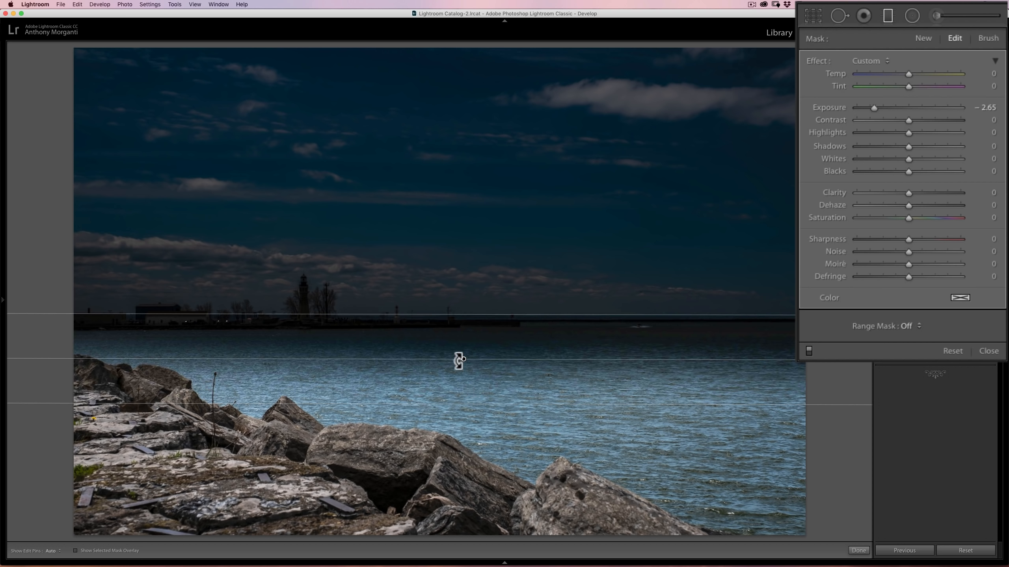
- Centre the graduated filter on the horizon with a narrower transition, check its mask overlay, and delete the filter
mouse_move(463, 361)
drag(462, 358, 461, 320)
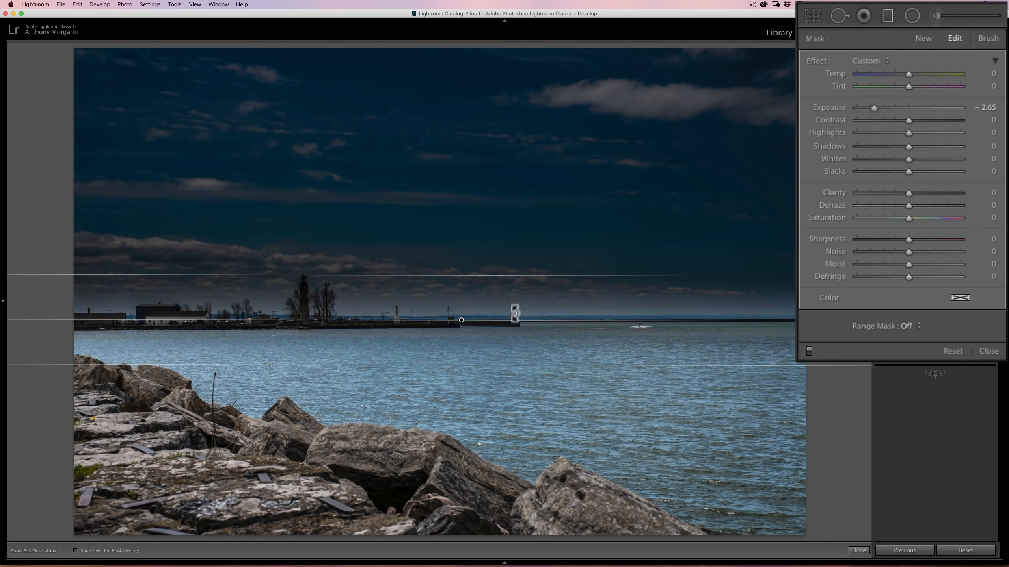
drag(474, 278, 462, 318)
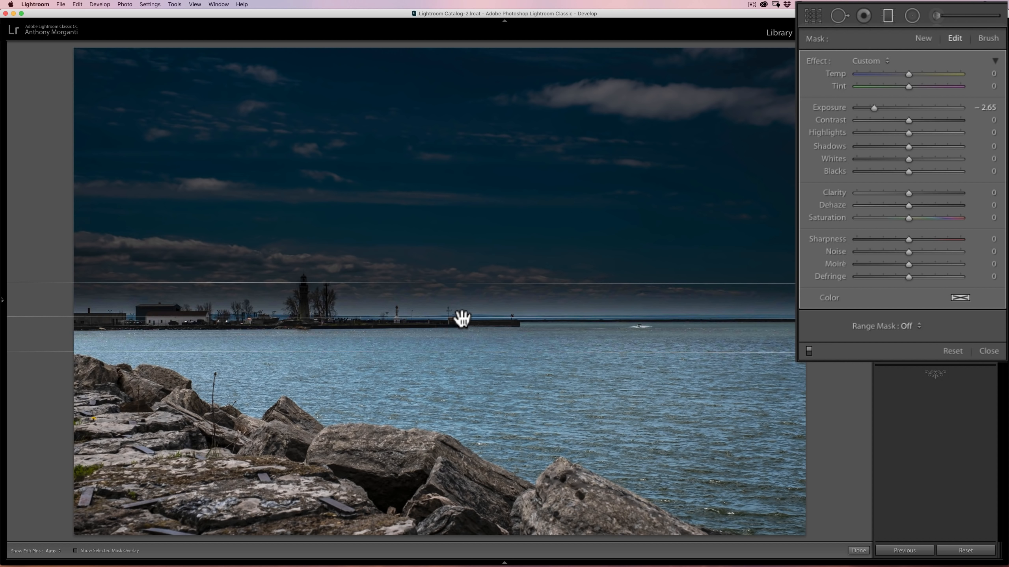
mouse_move(461, 318)
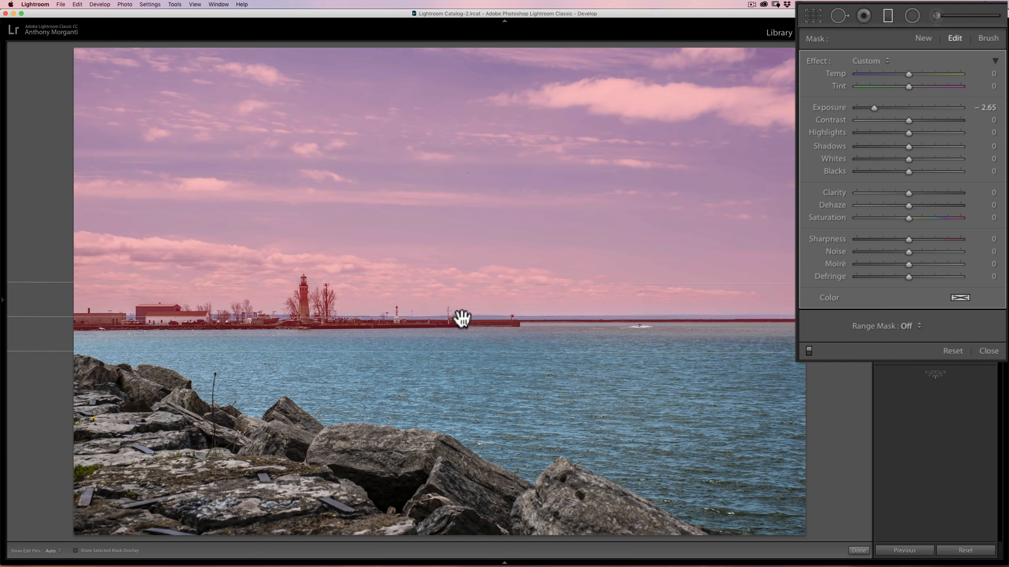
key(BackSpace)
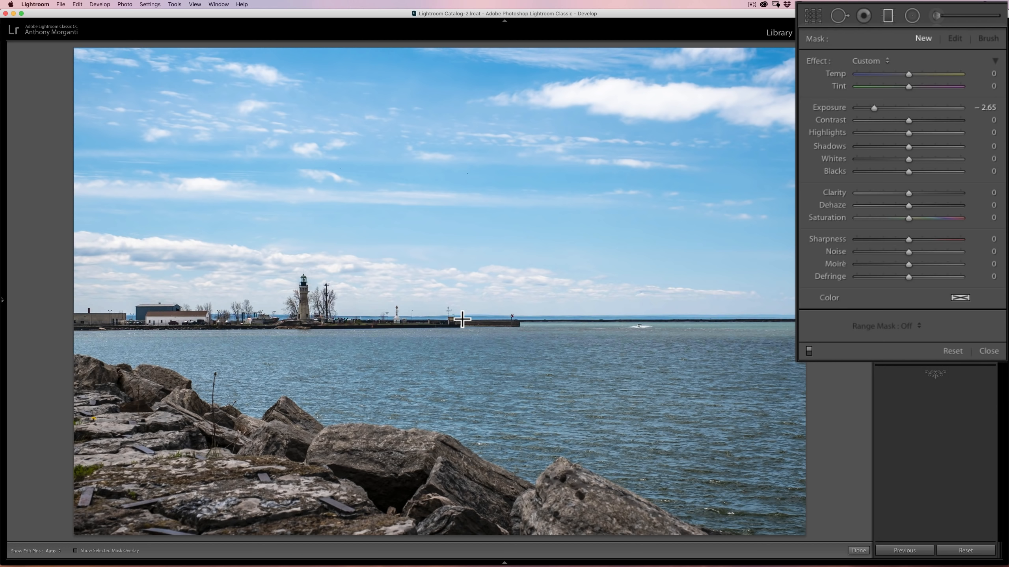
- Try a graduated filter drawn outward from its centre at the horizon, straighten it into a thin band, and delete it
key(alt)
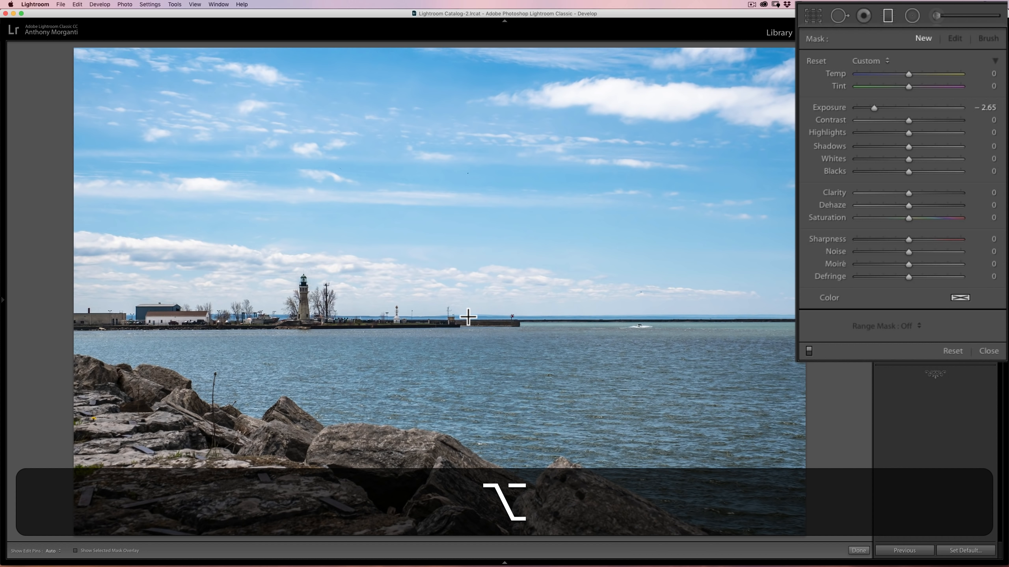
drag(468, 317, 468, 338)
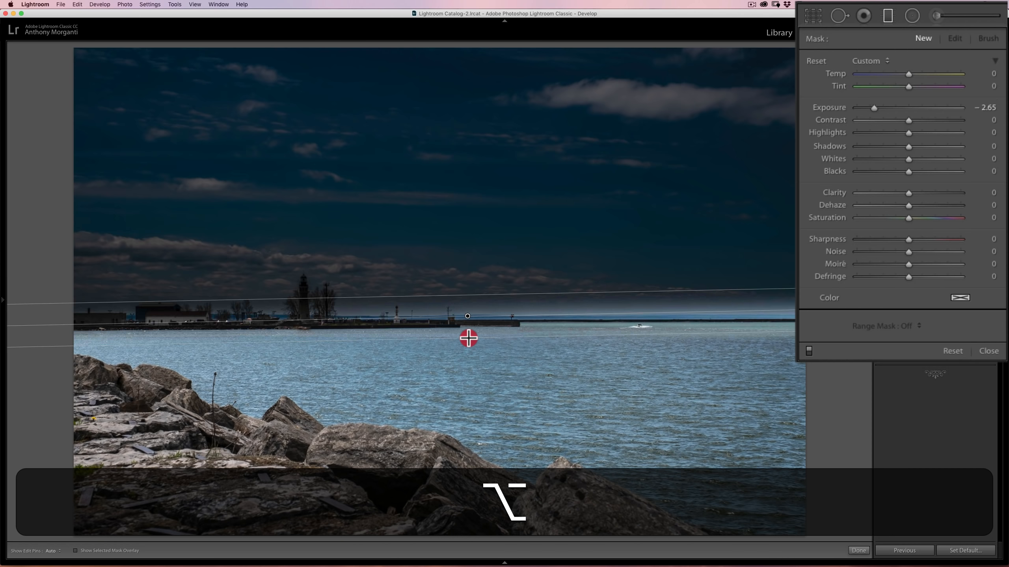
mouse_move(469, 338)
mouse_down()
mouse_move(460, 335)
mouse_move(472, 340)
mouse_move(467, 322)
mouse_up()
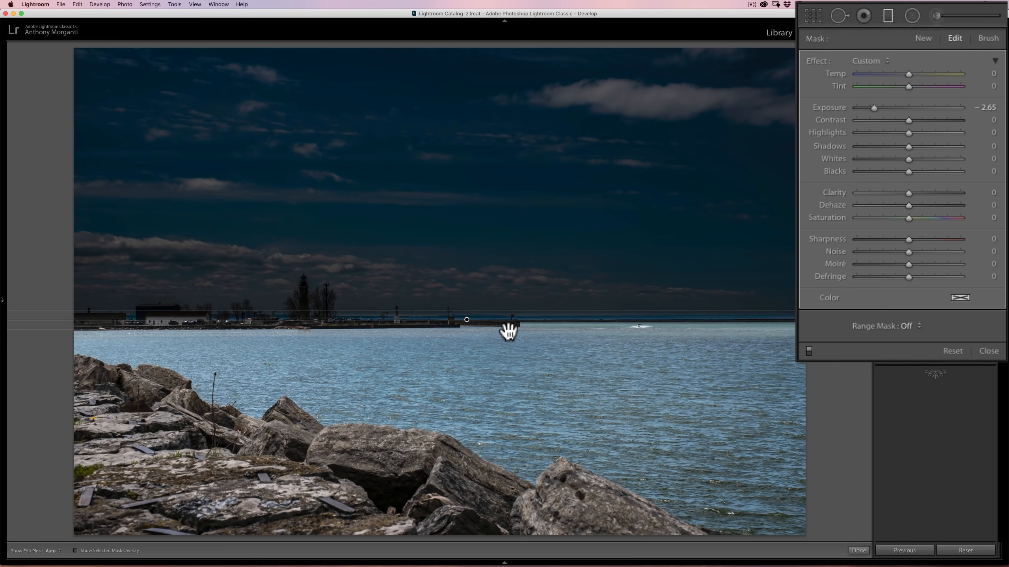
key(BackSpace)
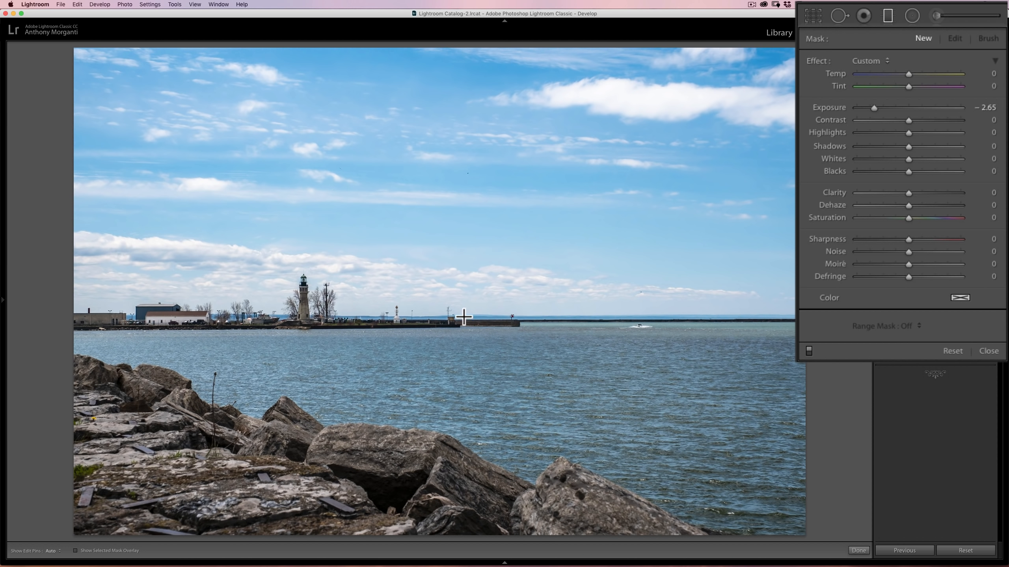
- Try one graduated filter drawn downward and another drawn upward from the horizon, deleting each
drag(463, 317, 463, 388)
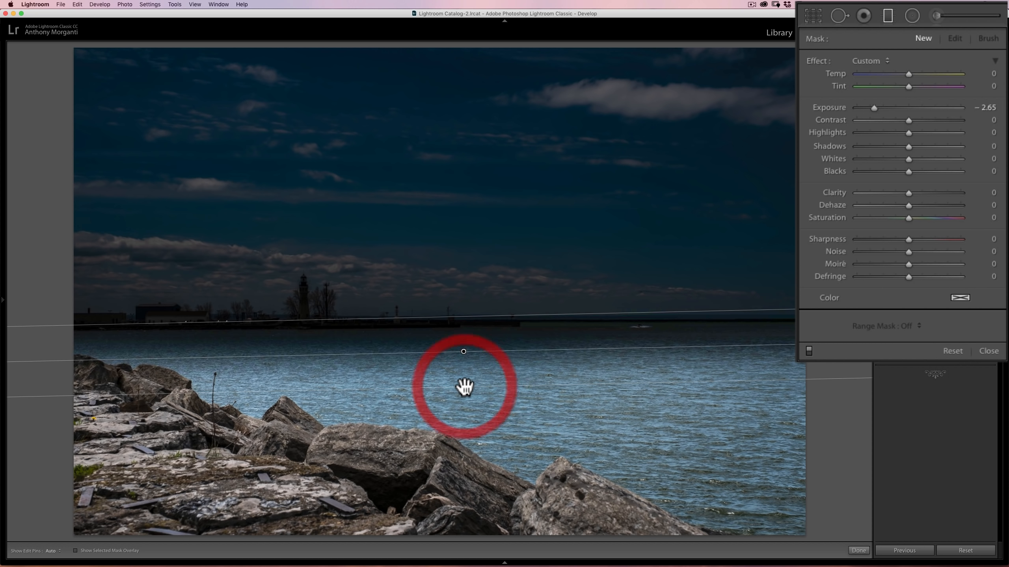
key(BackSpace)
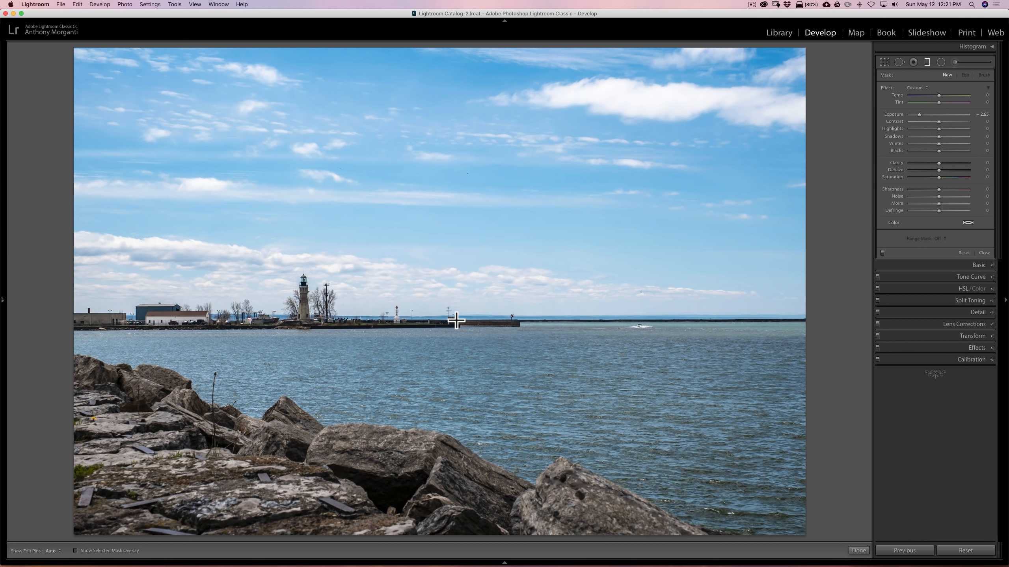
drag(456, 321, 451, 231)
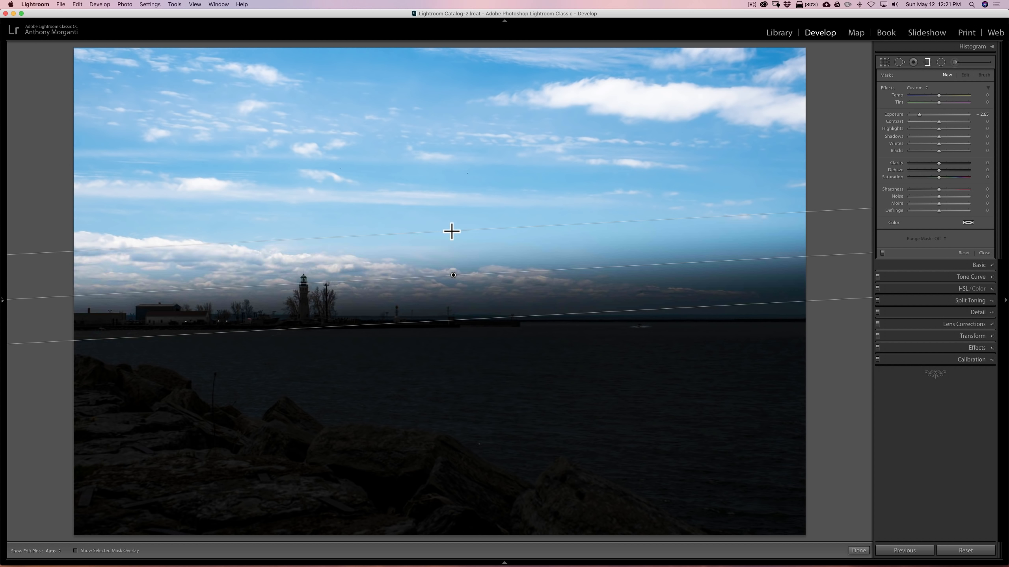
click(451, 232)
key(BackSpace)
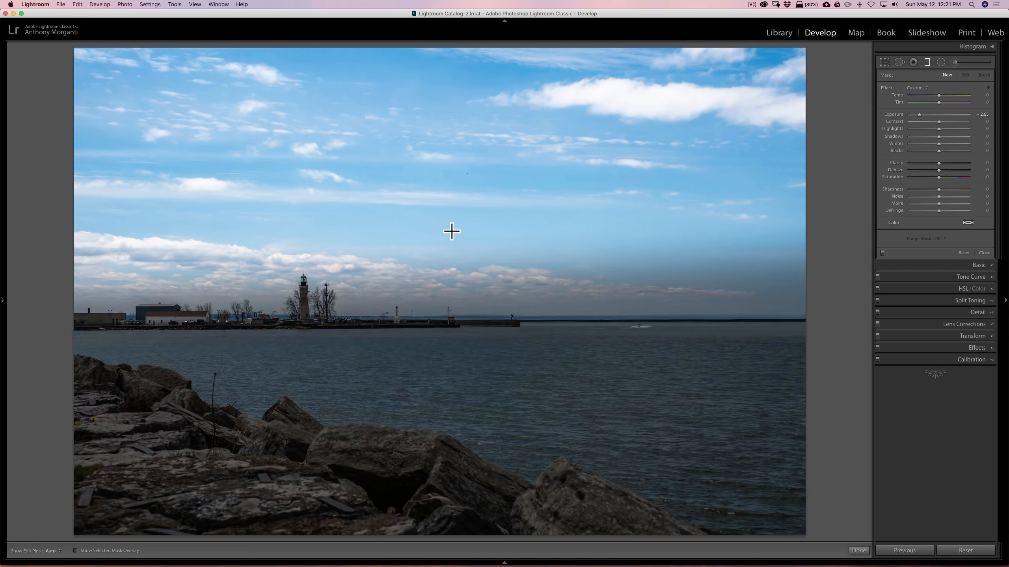
- Try a perfectly level graduated filter drawn upward and expanding from its centre on the horizon, and delete it
key(alt)
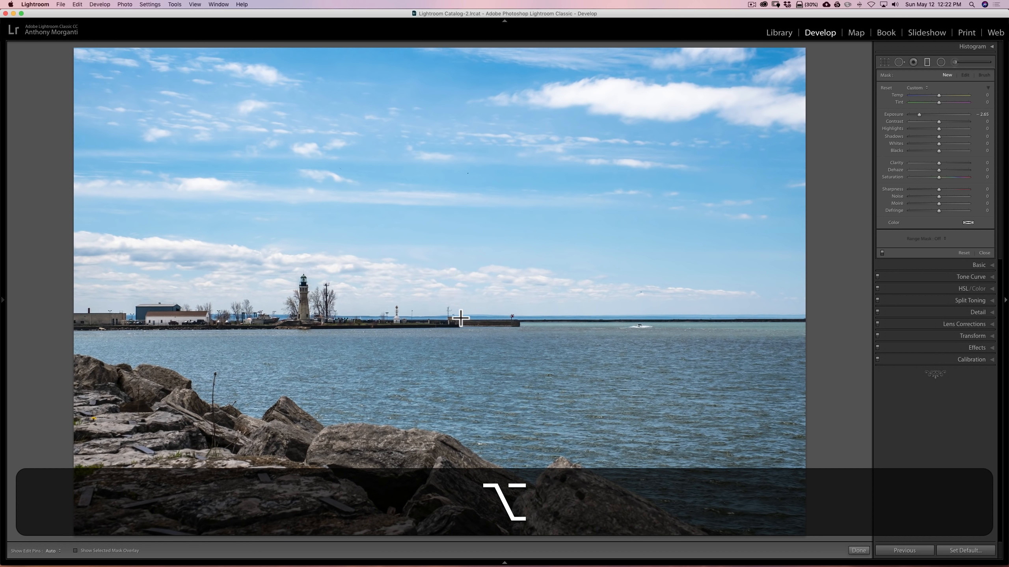
key(shift)
drag(460, 318, 460, 286)
key(alt+shift+BackSpace)
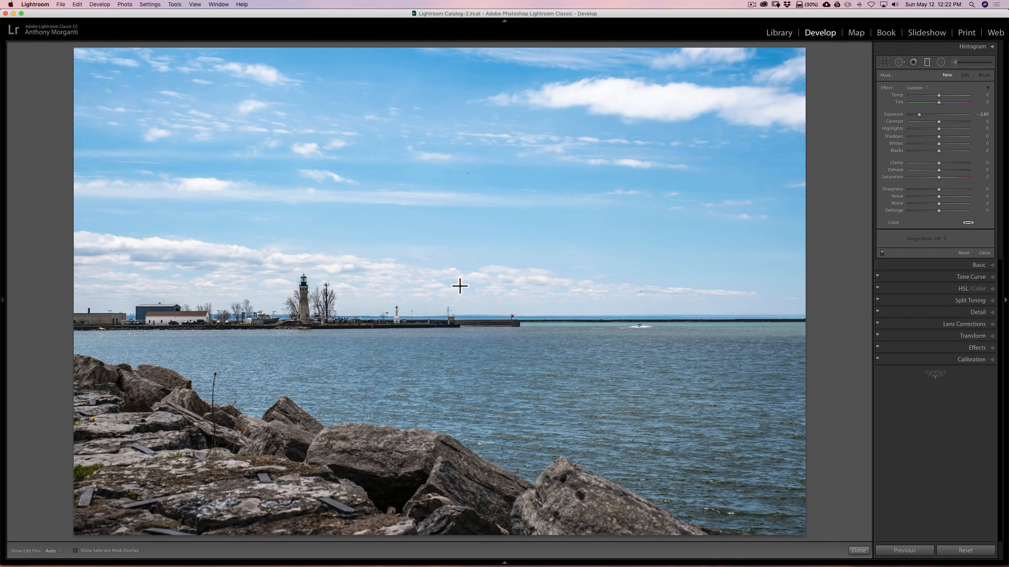
- Switch to the city skyline photo and draw a graduated filter just outside its lower-left corner, covering the whole image
key(Left)
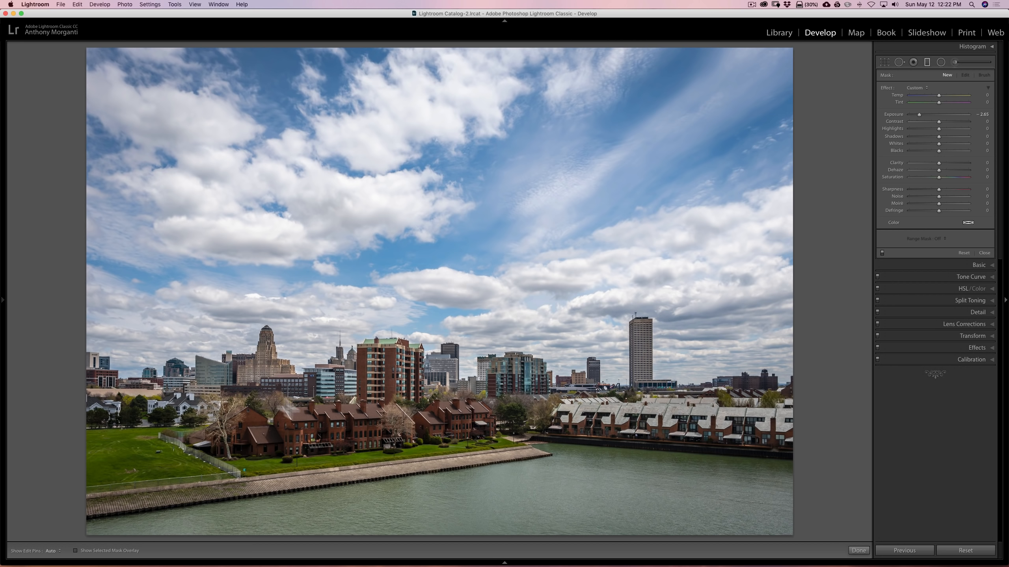
mouse_move(1, 304)
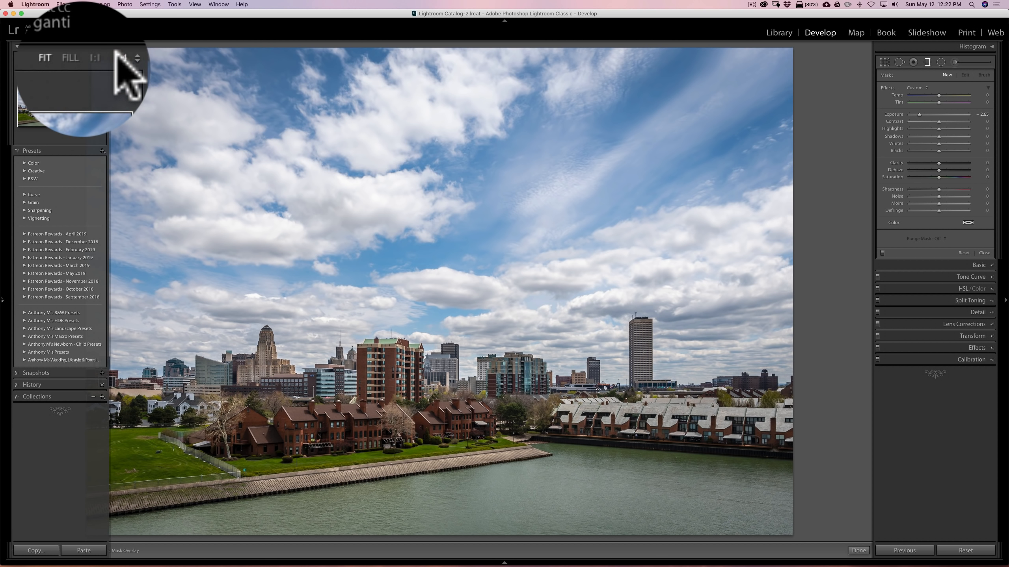
click(94, 46)
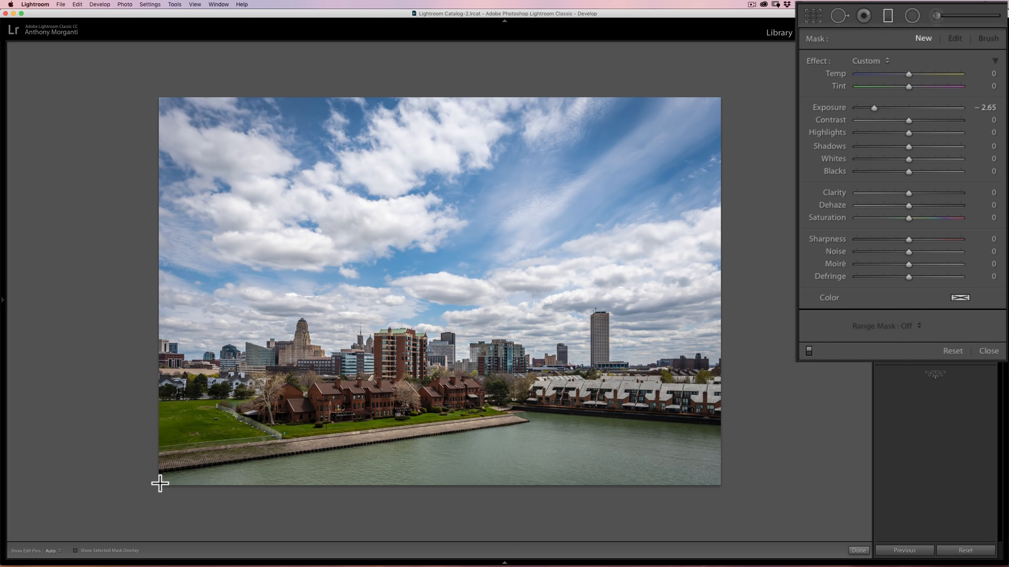
drag(160, 484, 145, 504)
click(147, 495)
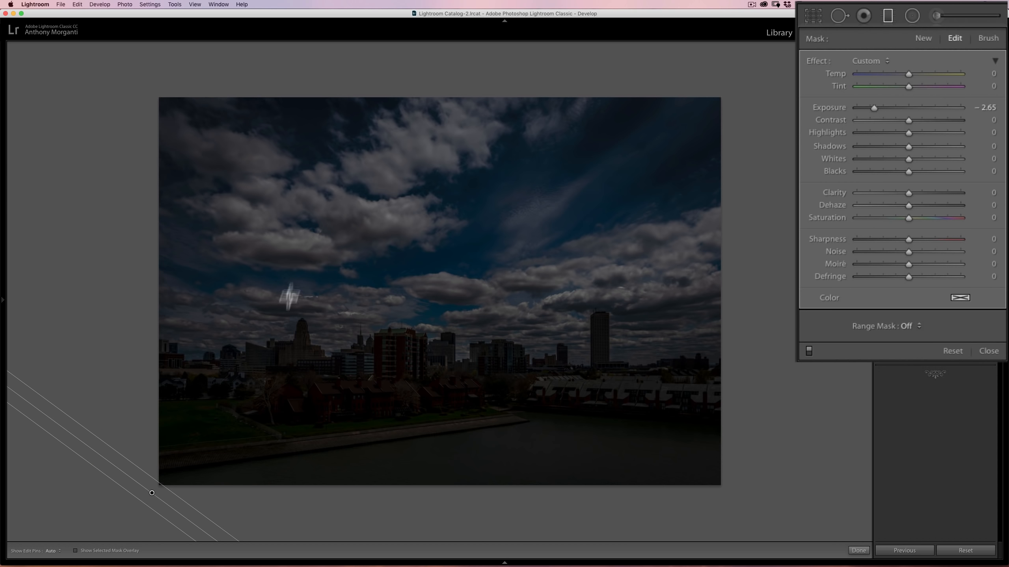
- Try the filter's Exposure at −2.35, look at the Basic adjustments for comparison, and reset the filter's Exposure to 0
mouse_move(873, 107)
mouse_down()
mouse_move(845, 107)
mouse_move(888, 107)
mouse_move(853, 107)
mouse_move(876, 107)
mouse_up()
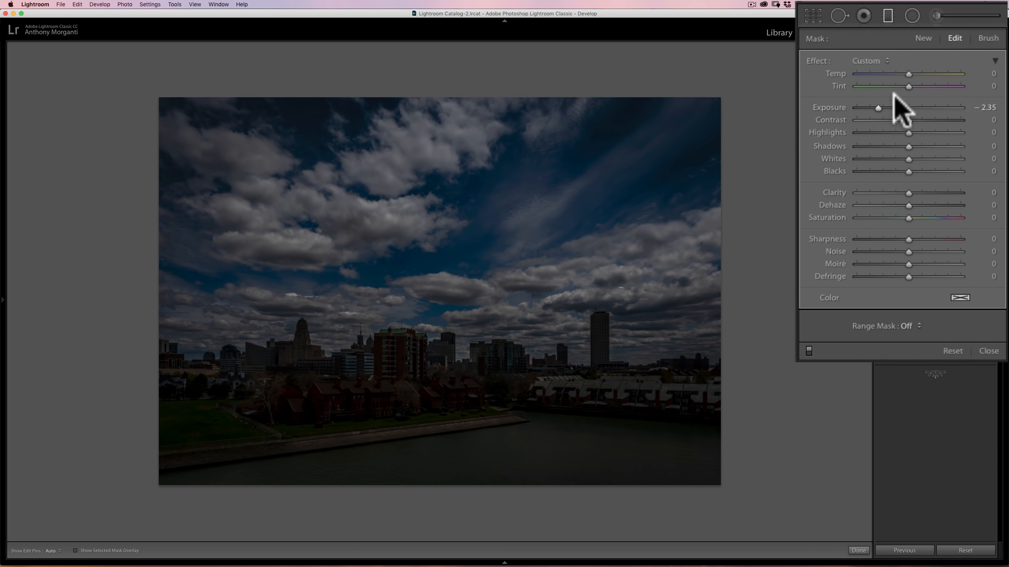
click(984, 263)
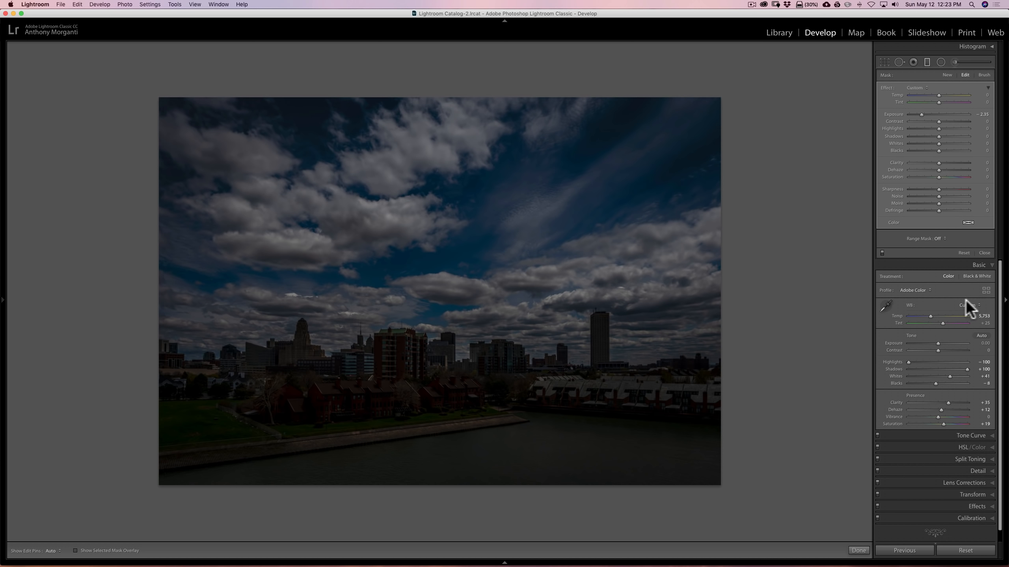
click(978, 265)
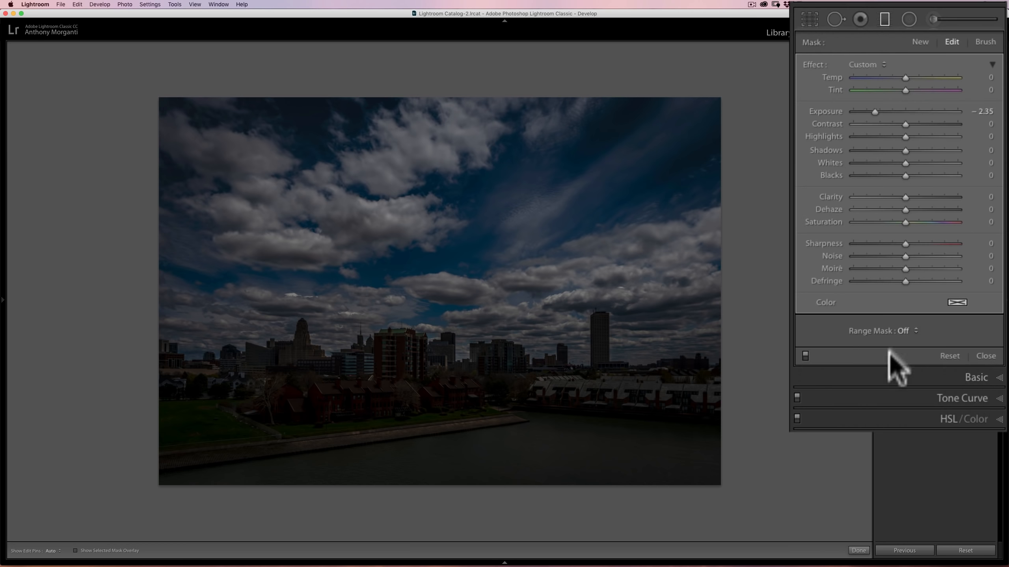
double_click(828, 112)
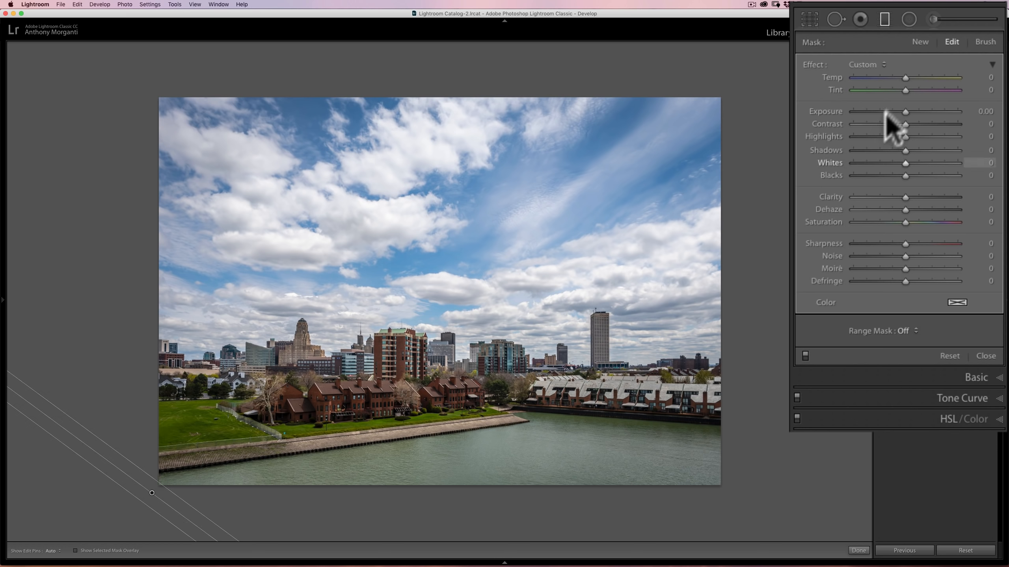
- Try the filter's Shadows at 87 and reset them to 0
mouse_move(906, 151)
mouse_down()
mouse_move(988, 152)
mouse_move(878, 152)
mouse_move(976, 154)
mouse_move(951, 153)
mouse_up()
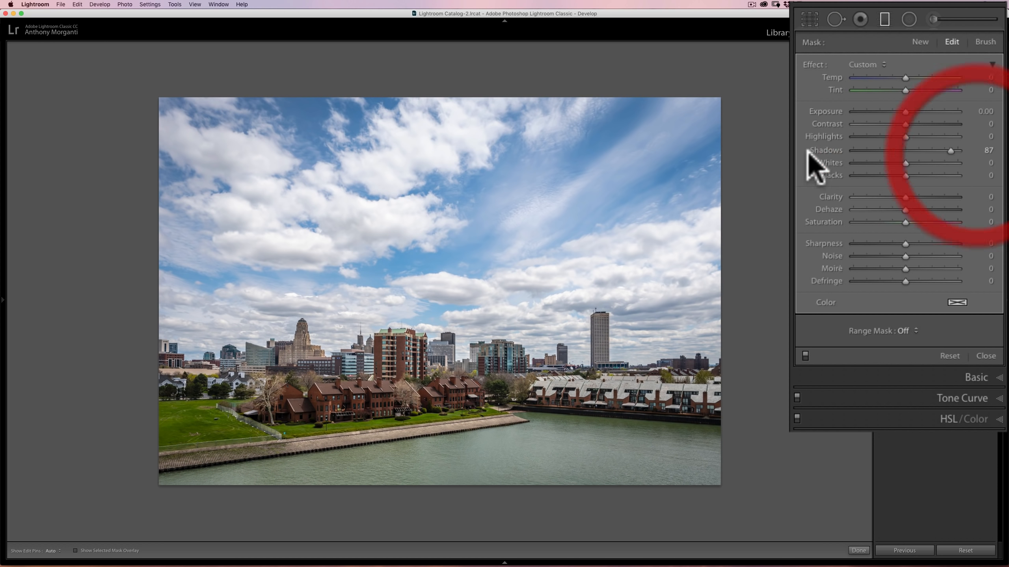
double_click(826, 150)
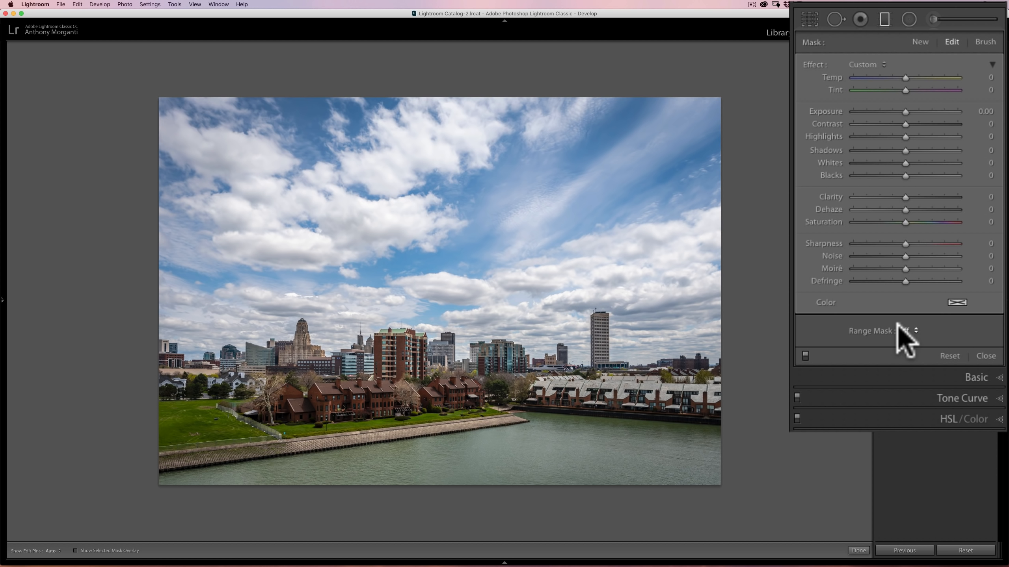
- Set the full-image filter's Range Mask to Color and sample the blue of the upper sky
click(912, 331)
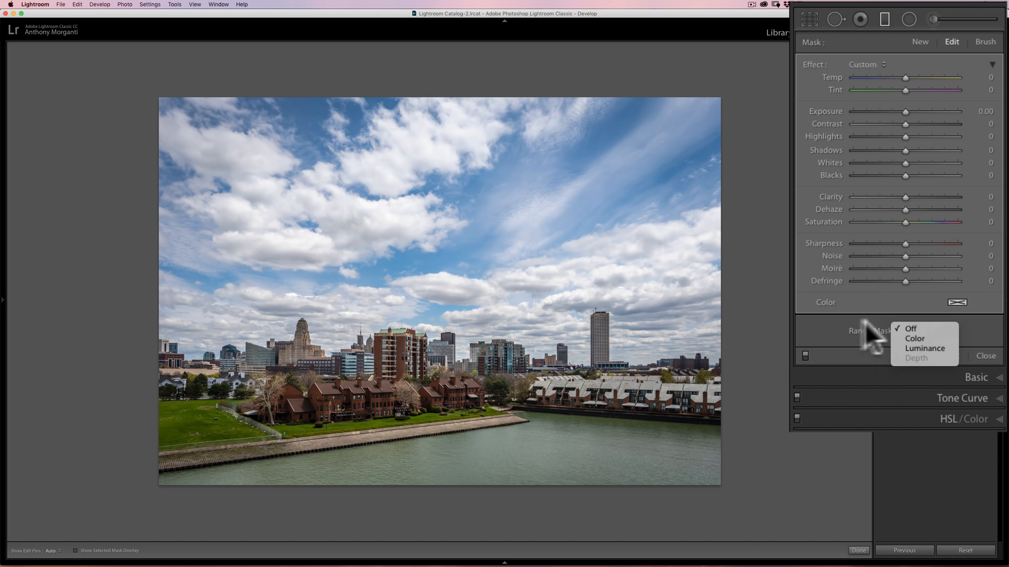
click(850, 224)
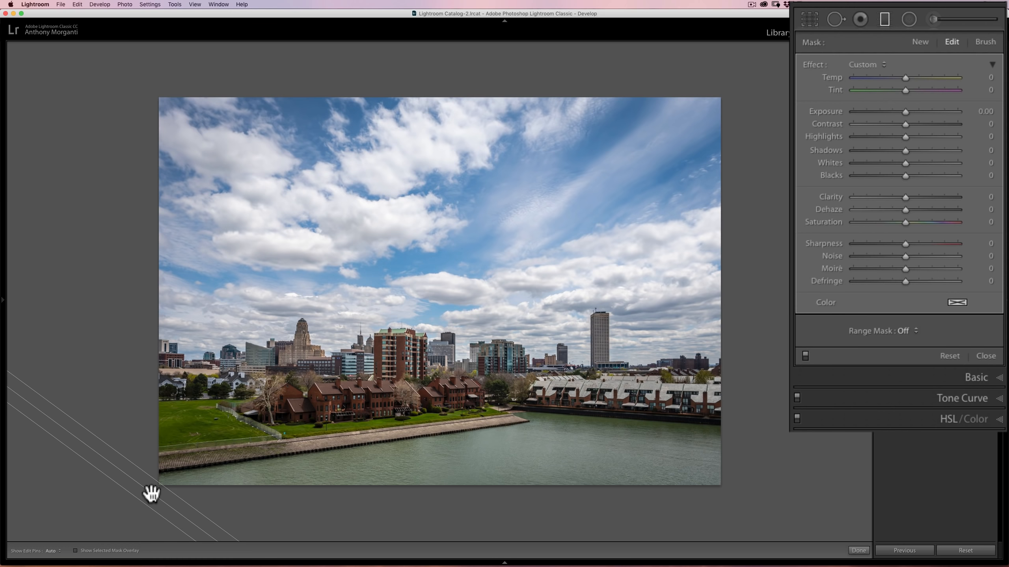
mouse_move(151, 494)
click(912, 332)
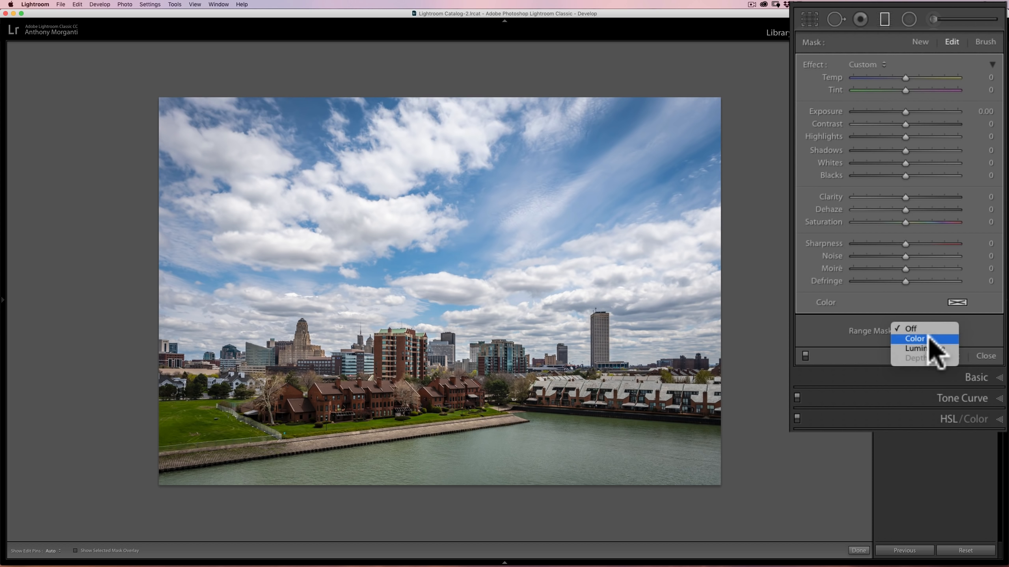
click(929, 338)
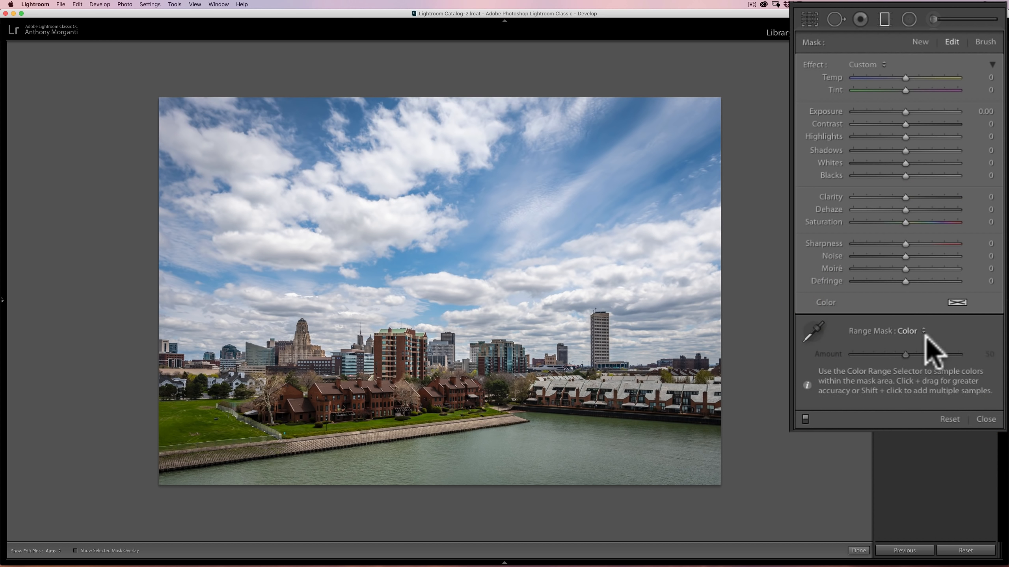
click(814, 333)
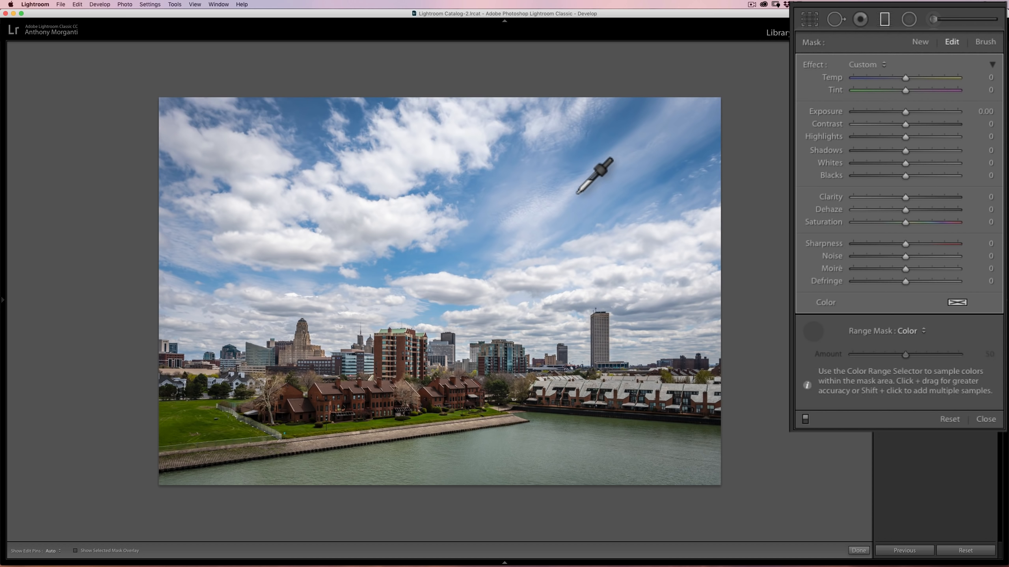
click(585, 154)
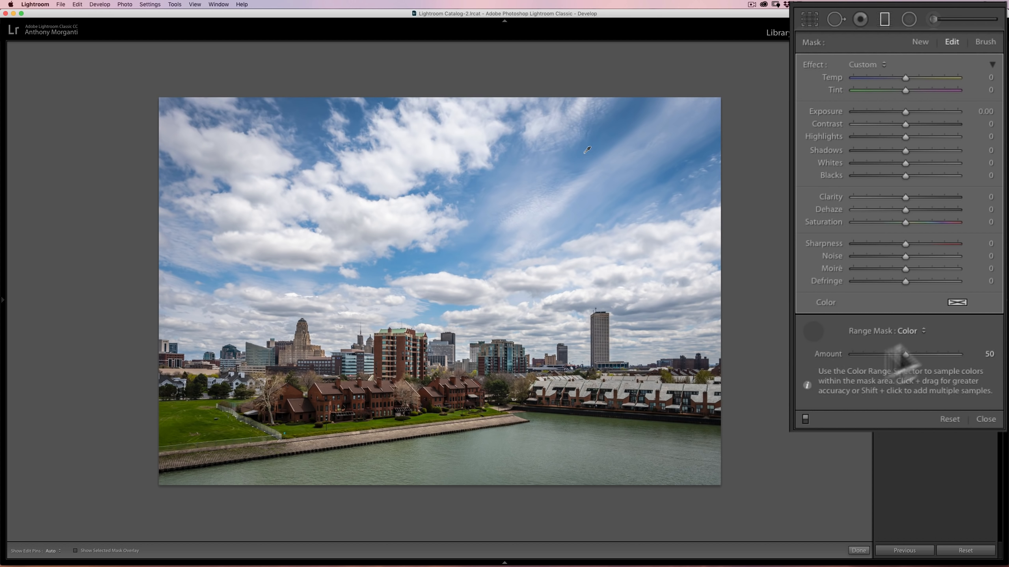
- Set the filter's Clarity to 100 and switch the filter off and on to compare the sky
drag(905, 197, 980, 199)
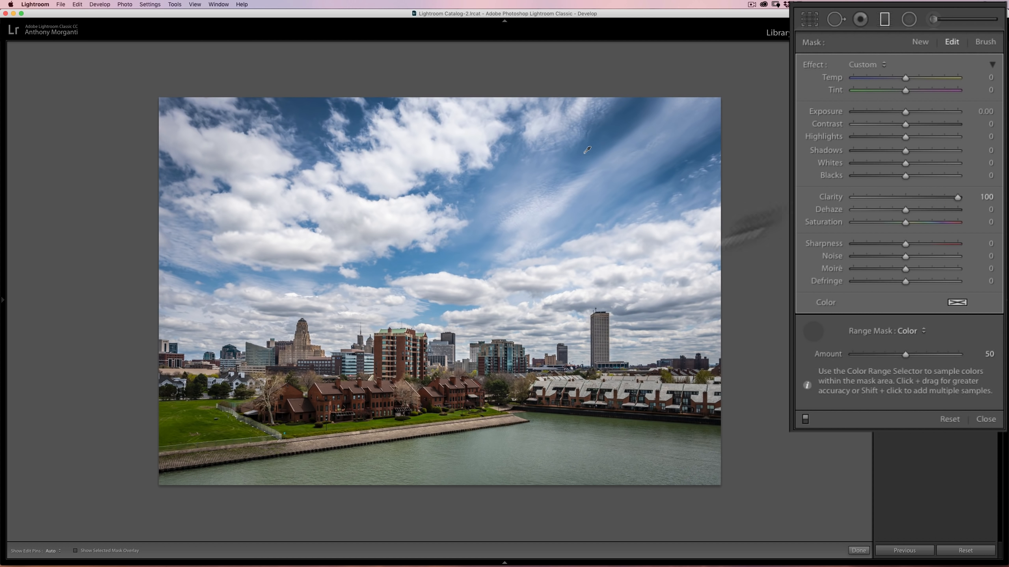
click(805, 418)
click(805, 419)
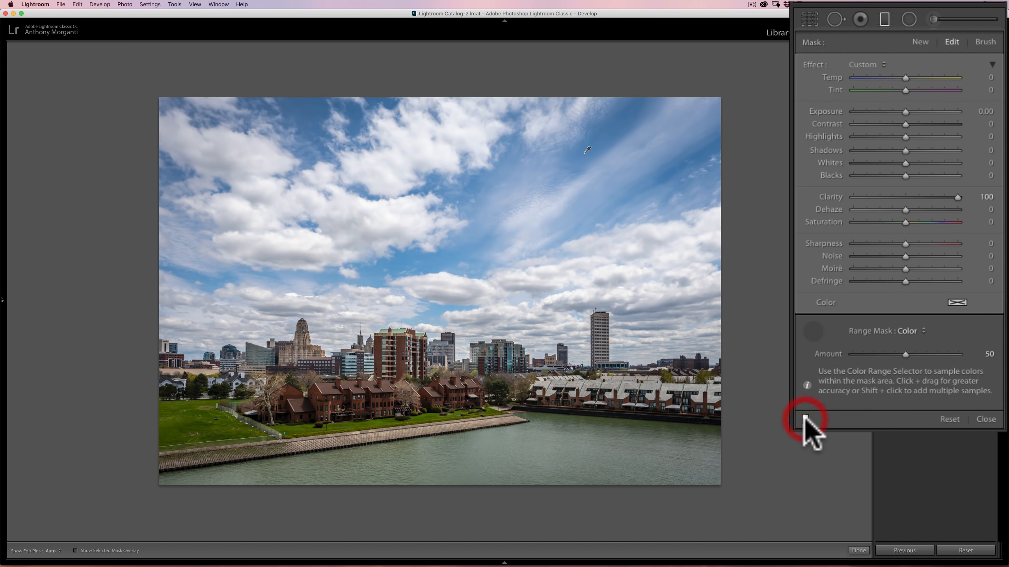
- Switch the graduated filter off and on repeatedly to compare the blue sky with and without the Clarity boost
click(805, 418)
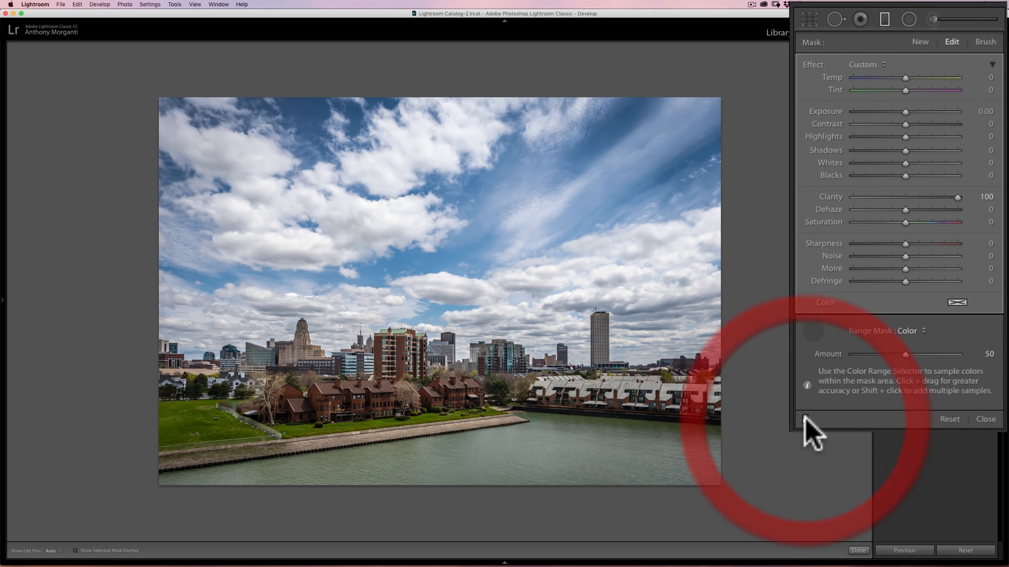
click(805, 418)
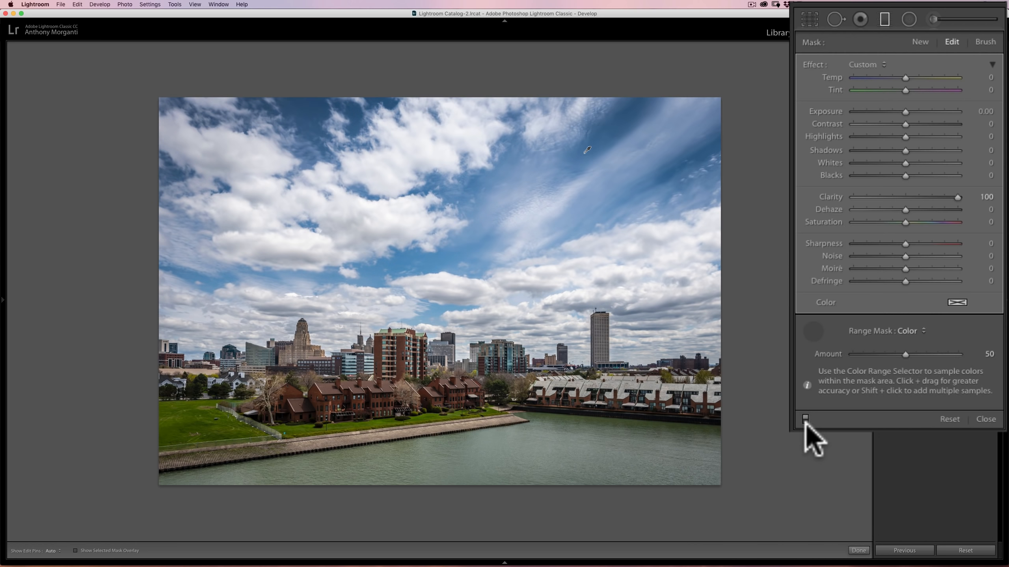
click(805, 418)
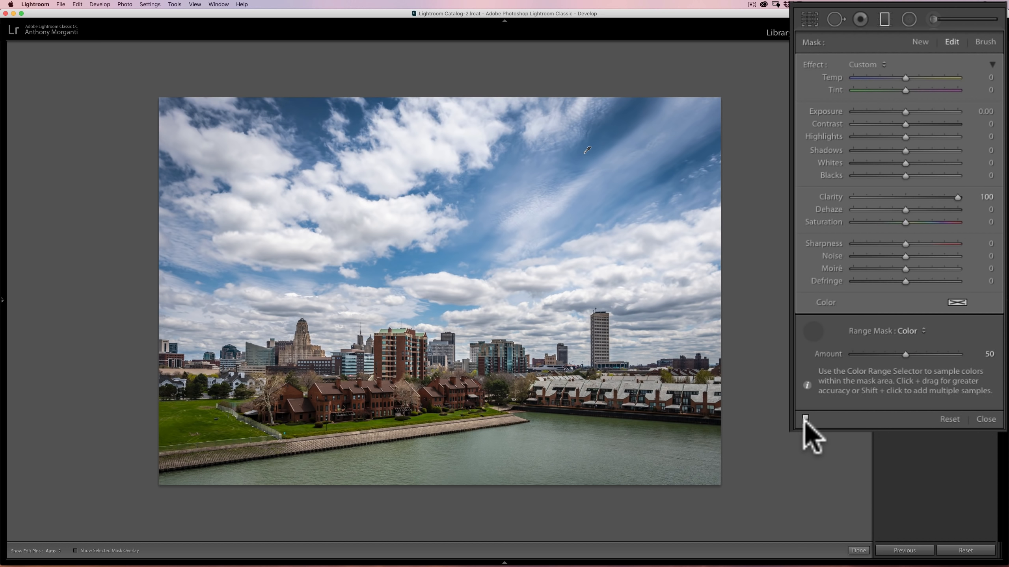
click(805, 419)
click(805, 419)
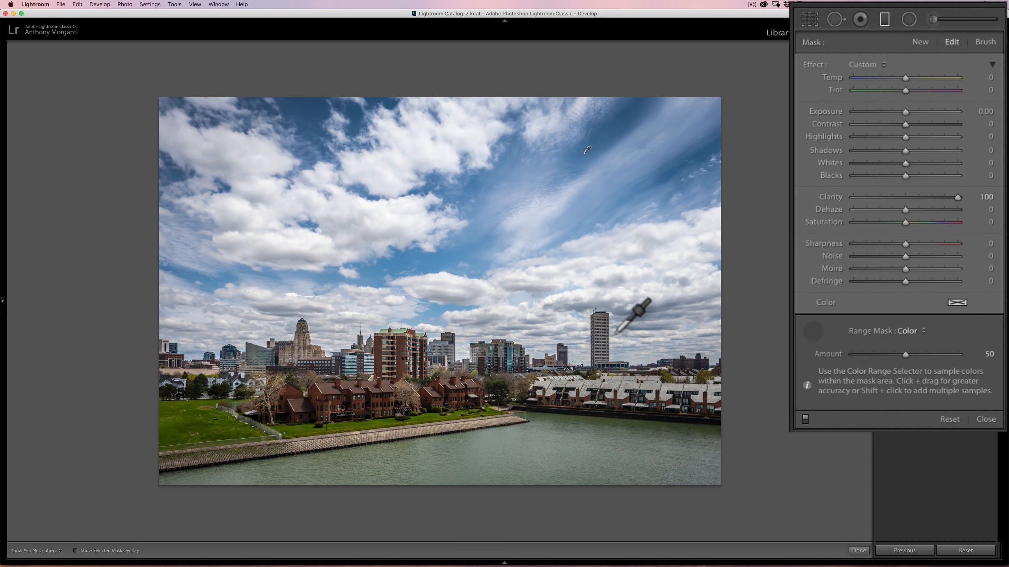
click(805, 419)
click(803, 418)
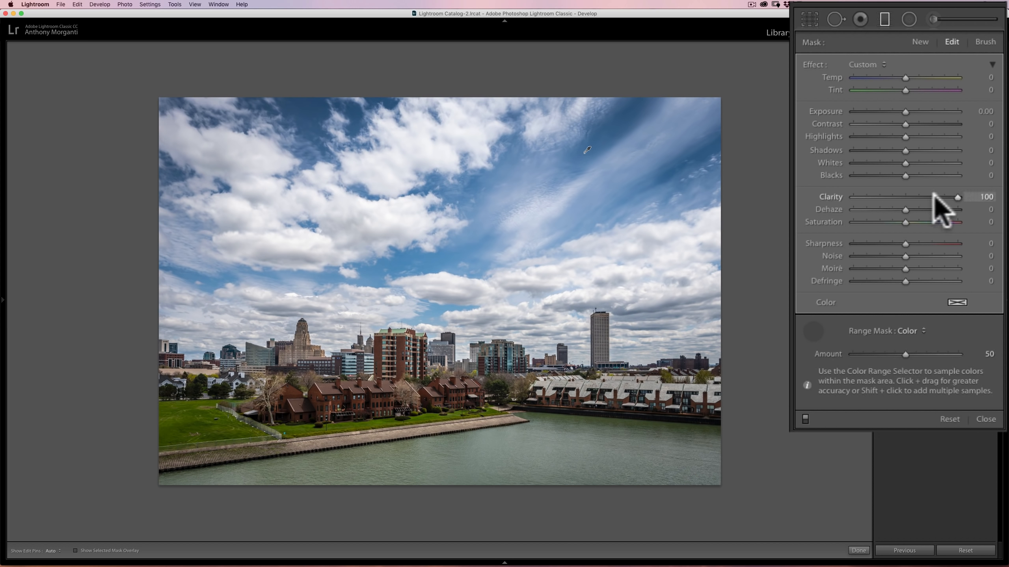
- Try Clarity 38 with Dehaze 51 on the filter and switch it off and on to compare the sky
drag(955, 196, 932, 210)
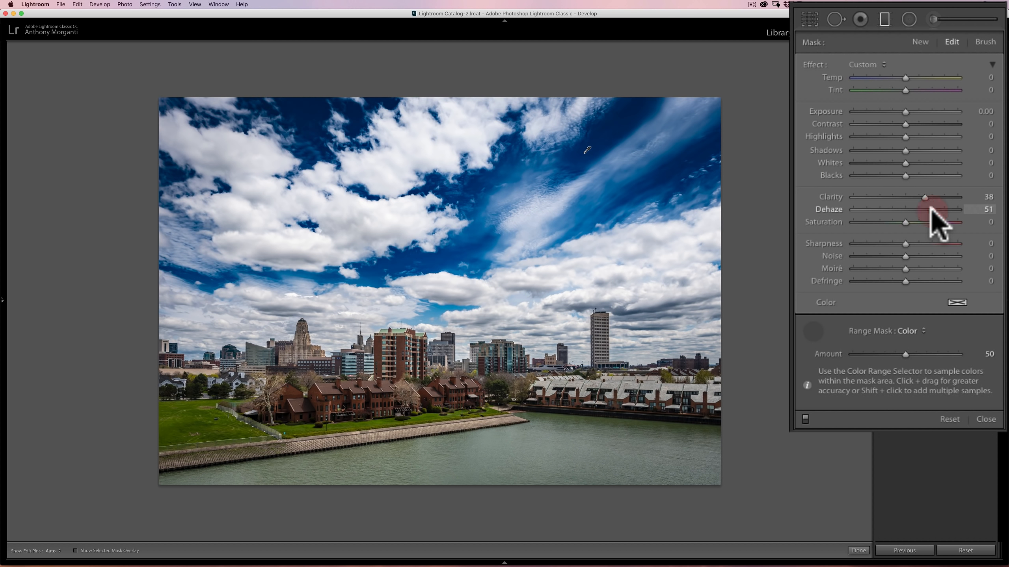
click(806, 418)
click(805, 417)
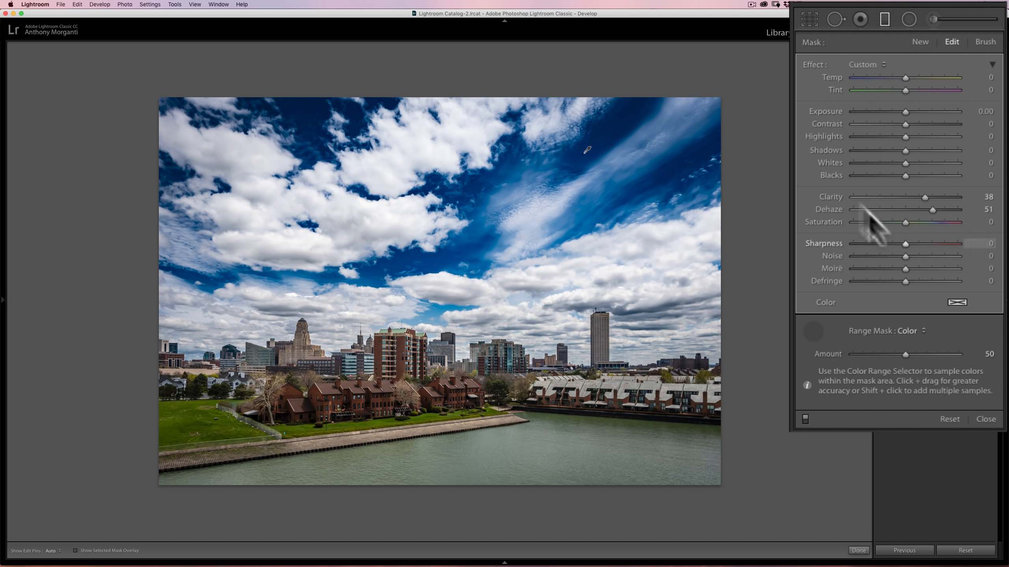
- Reduce the filter's Dehaze to 5 and its Clarity to 34
drag(930, 209, 908, 209)
double_click(820, 207)
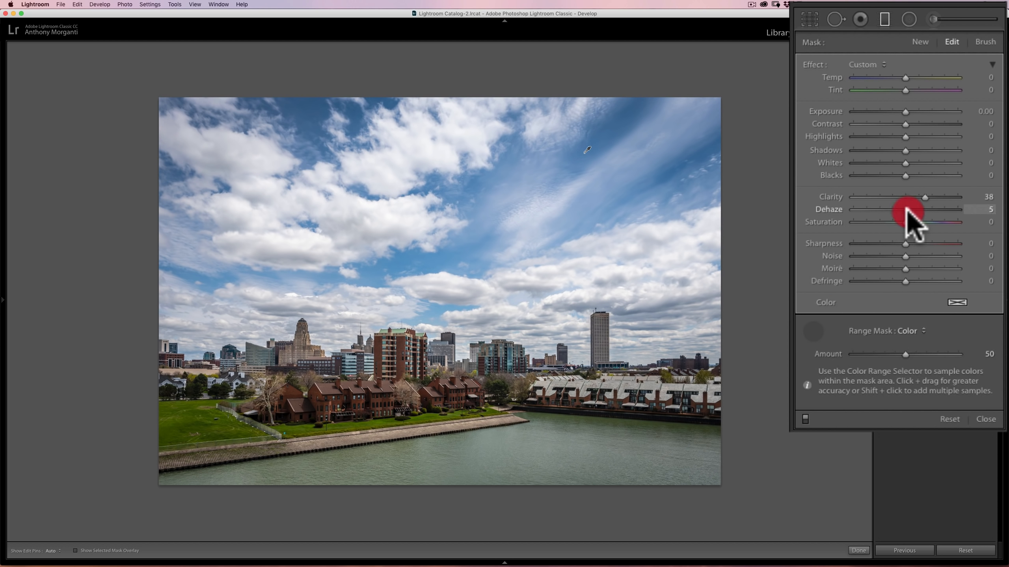
click(924, 197)
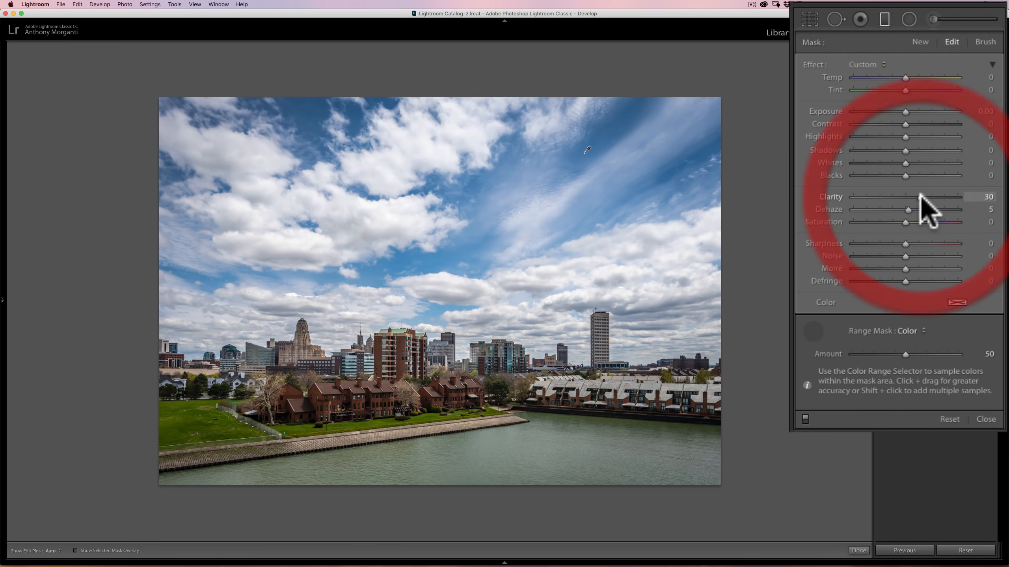
click(923, 197)
click(923, 196)
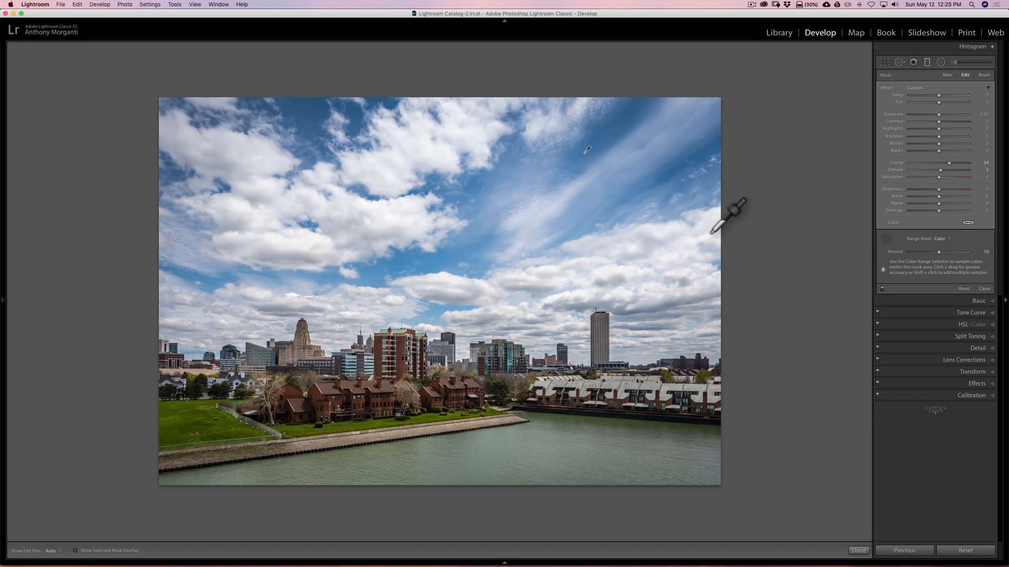
- Close the Graduated Filter tool, move to the lighthouse photo and fit it to the view
click(881, 242)
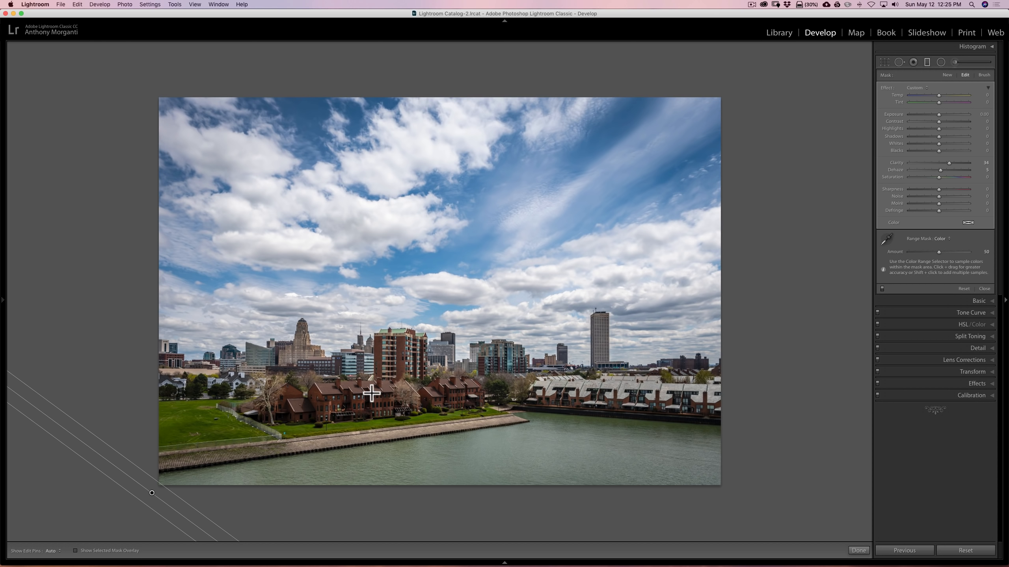
mouse_move(367, 565)
drag(176, 534, 195, 500)
click(925, 62)
key(Right)
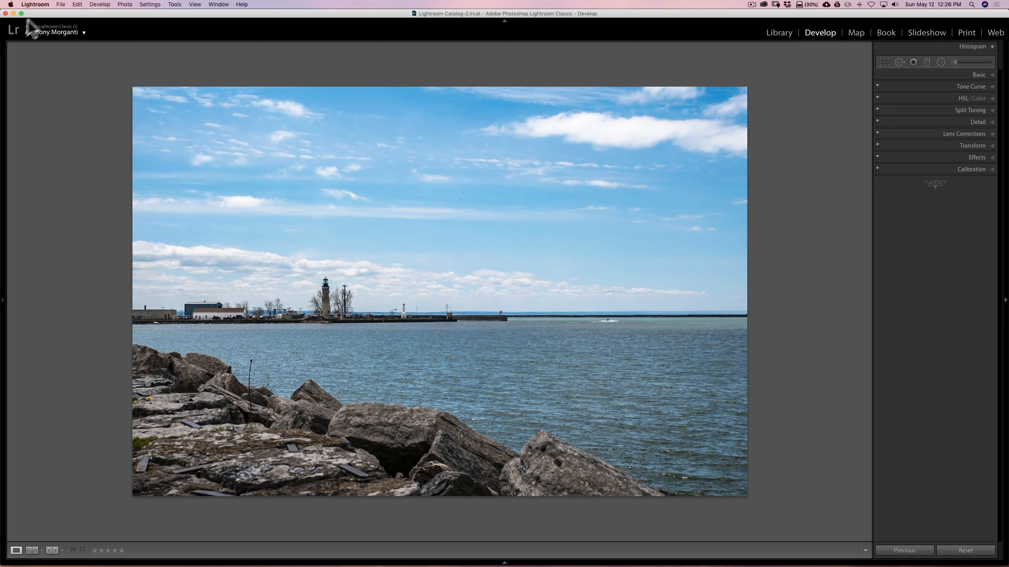
click(5, 302)
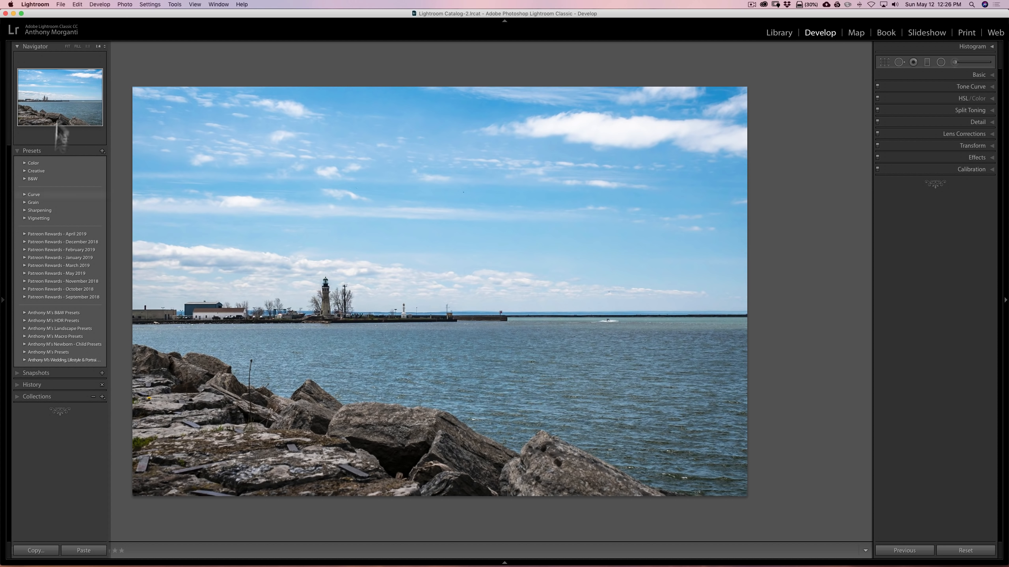
click(67, 46)
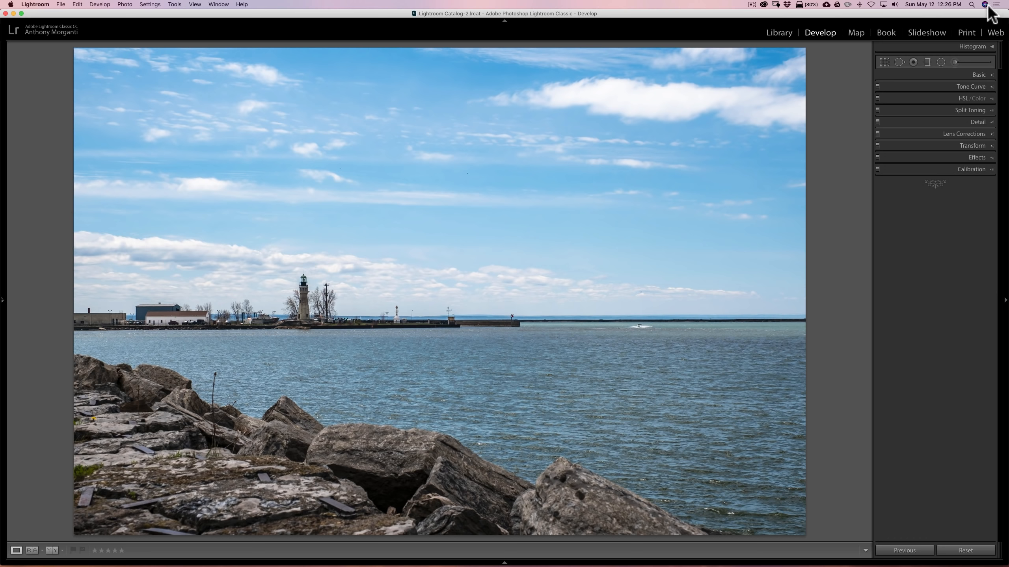
- Draw a very narrow, level graduated filter at the horizon to darken the sky, with Exposure at −2.65
click(927, 62)
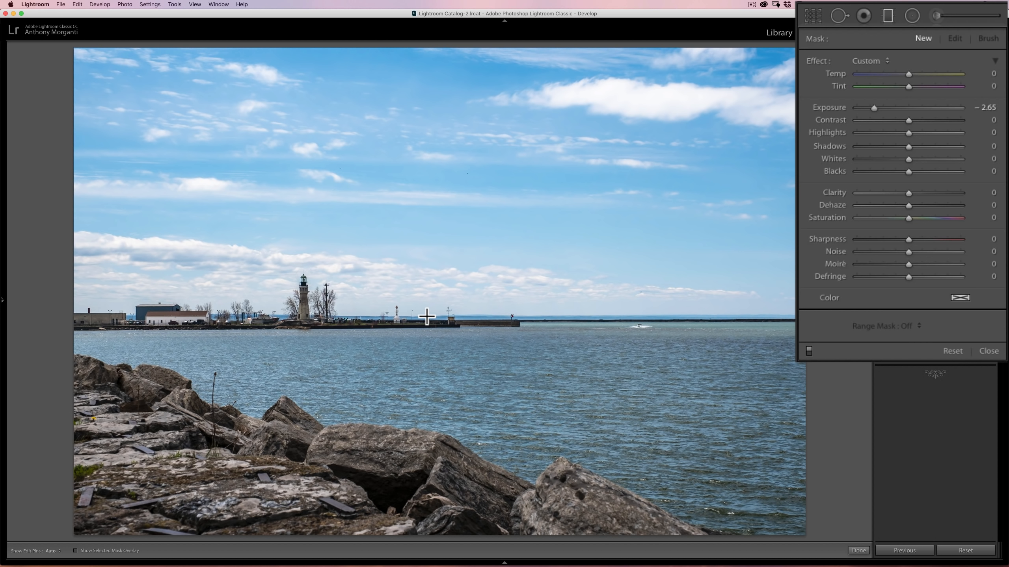
key(shift)
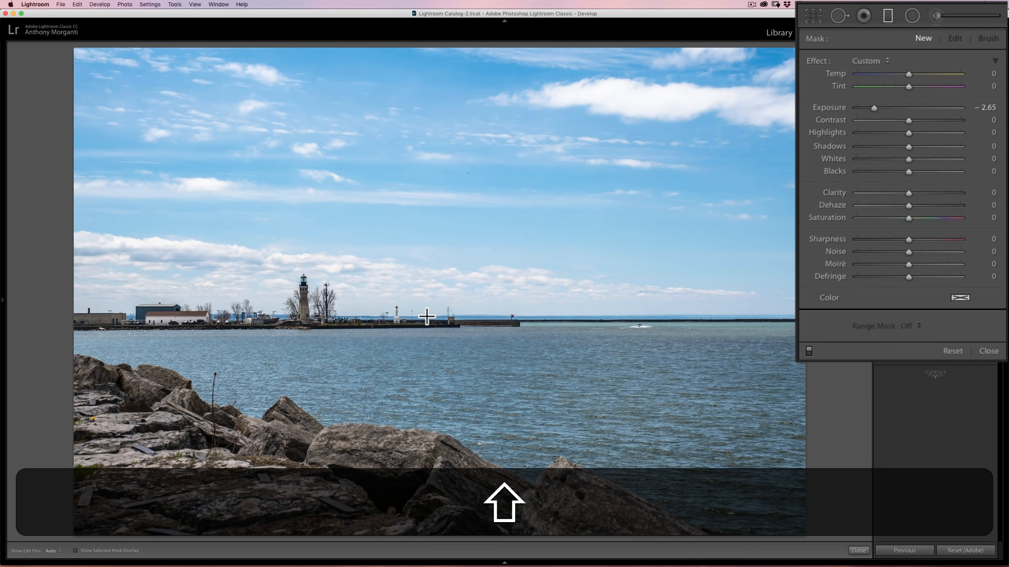
key(alt+shift)
drag(426, 316, 427, 318)
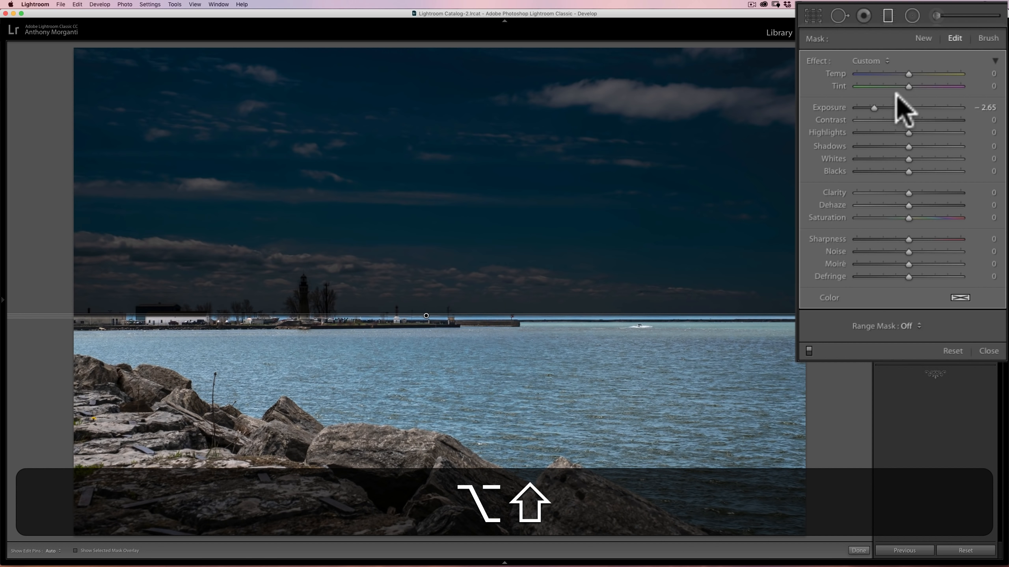
- Set the horizon filter's Exposure to −0.99
drag(873, 107, 890, 106)
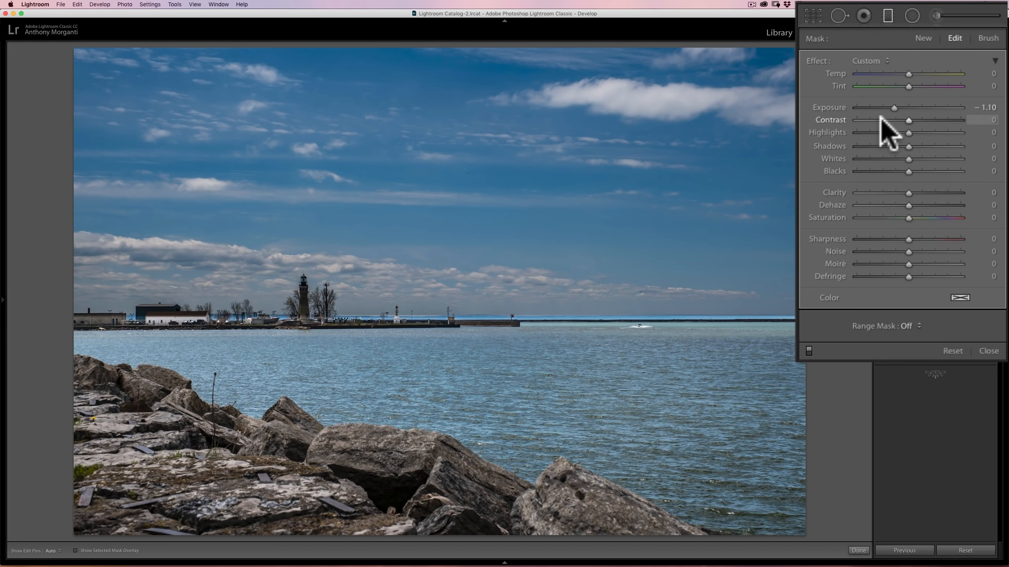
drag(894, 107, 896, 107)
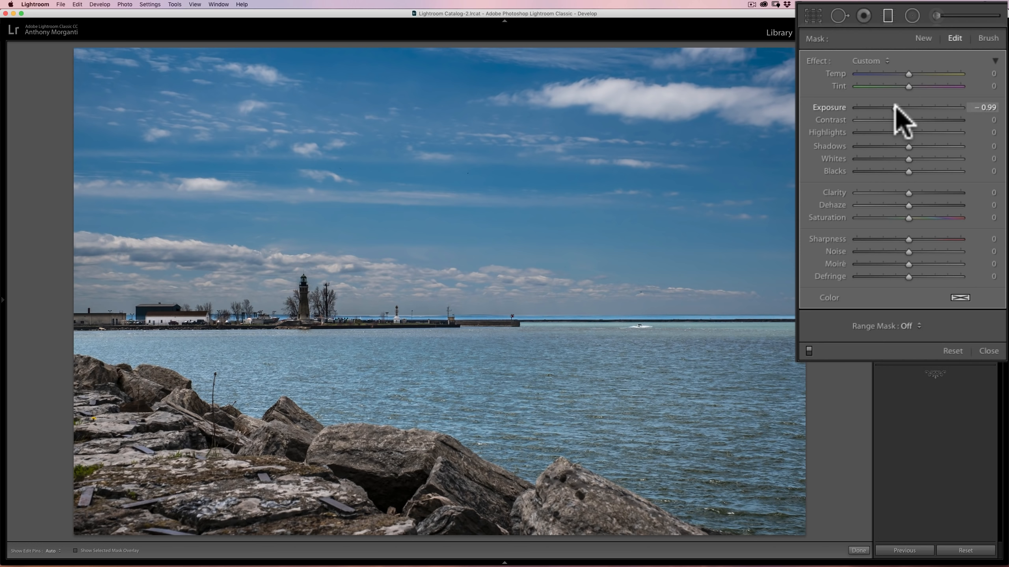
click(896, 107)
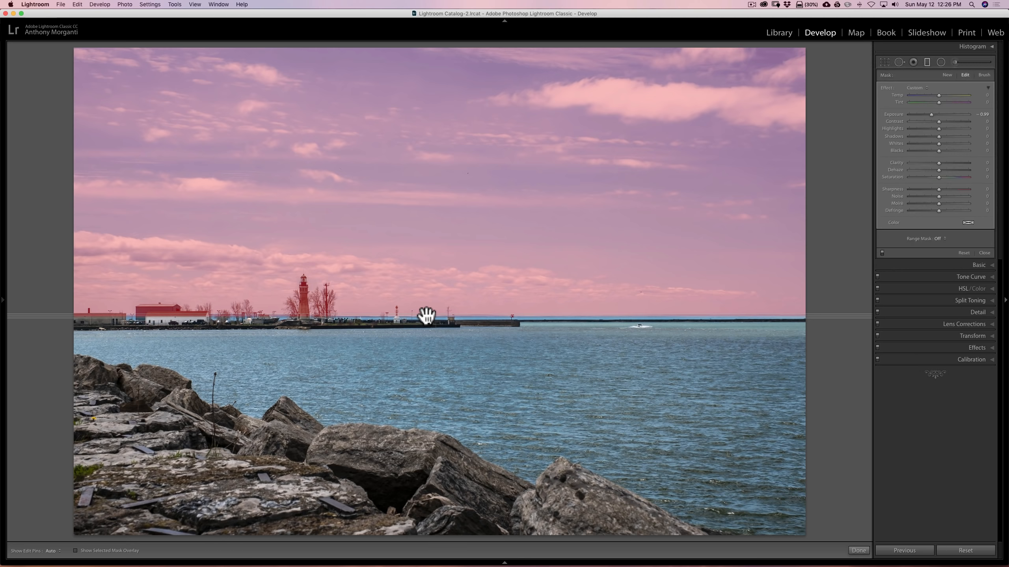
- Duplicate the horizon filter once and undo the duplication
right_click(426, 316)
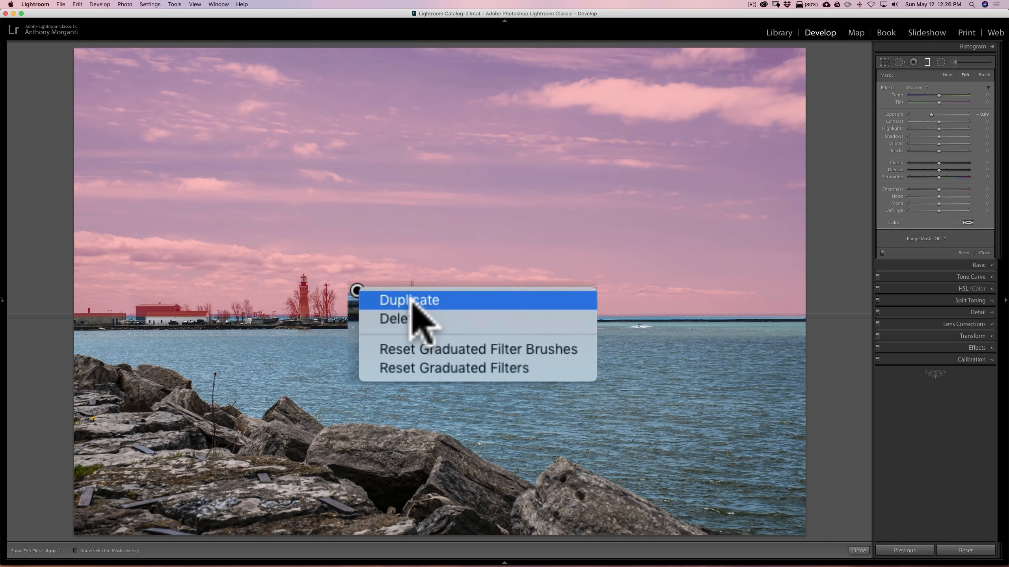
click(413, 302)
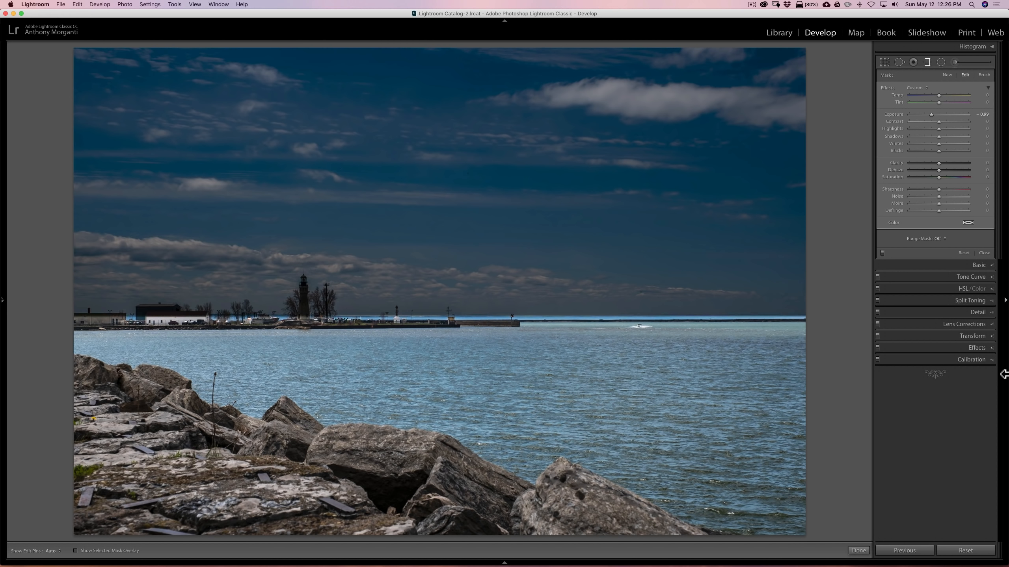
key(super)
key(super+z)
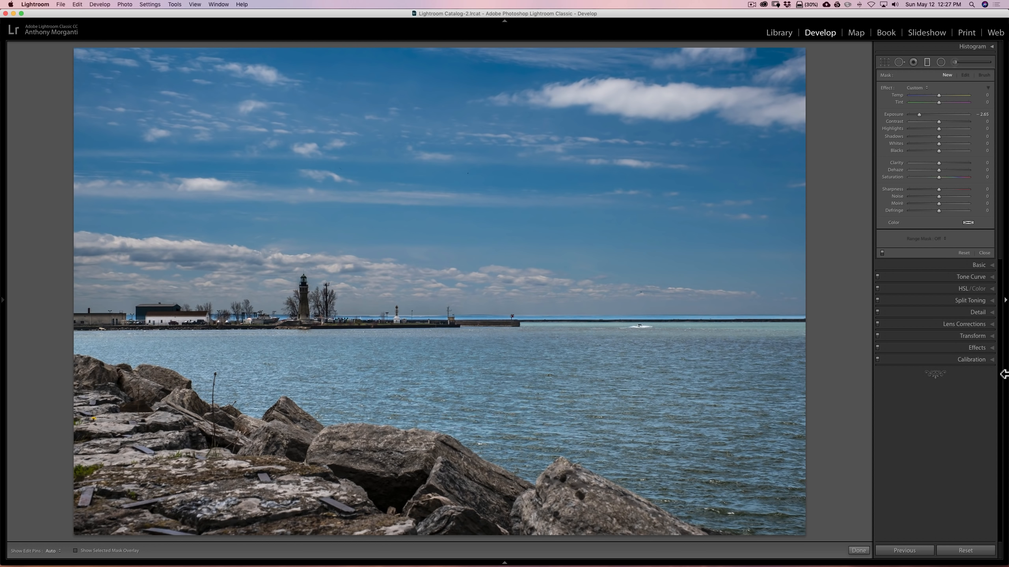
- Duplicate the horizon filter three times to stack its darkening of the sky
right_click(428, 316)
click(431, 320)
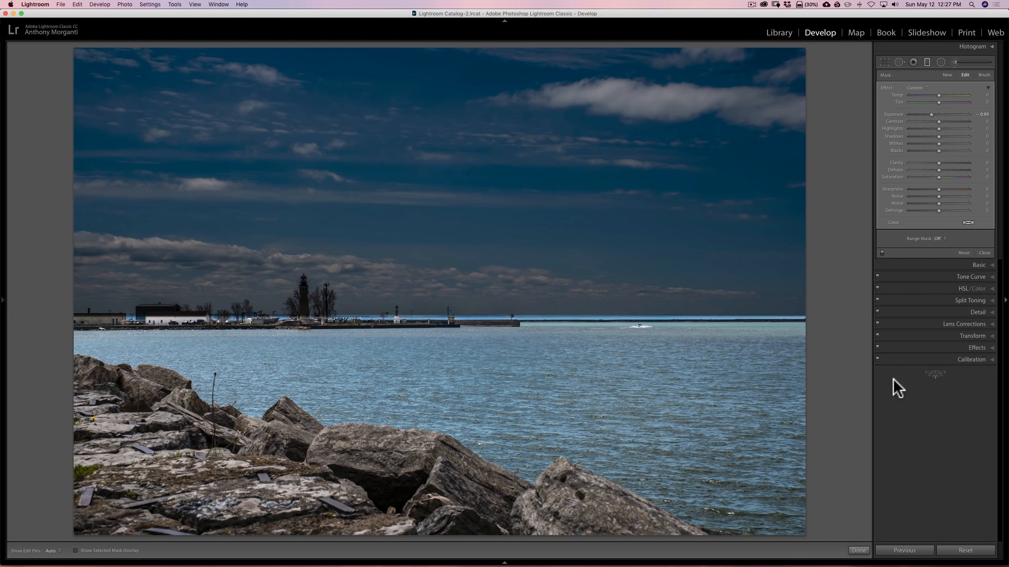
right_click(424, 317)
click(440, 316)
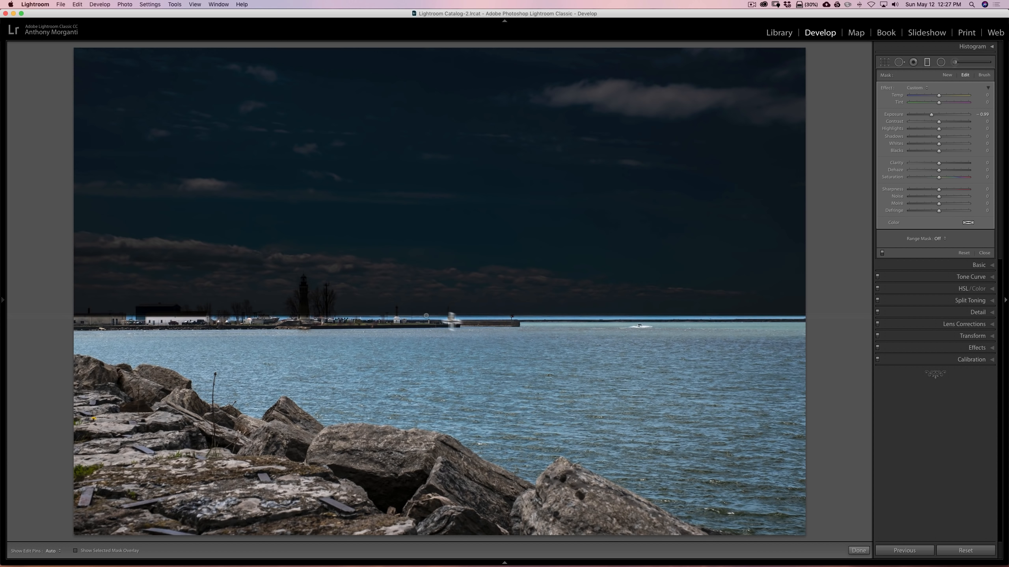
right_click(424, 317)
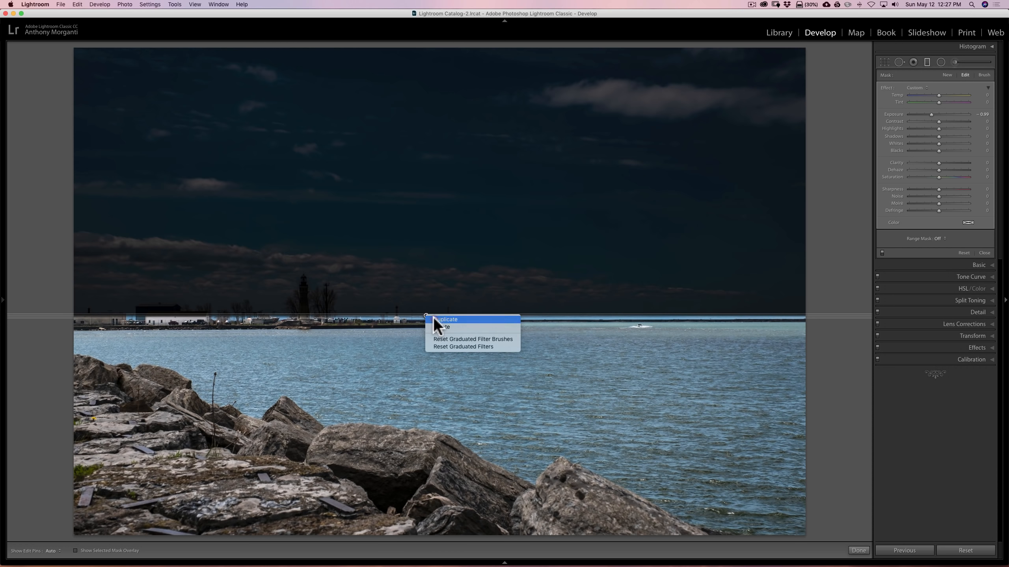
click(435, 320)
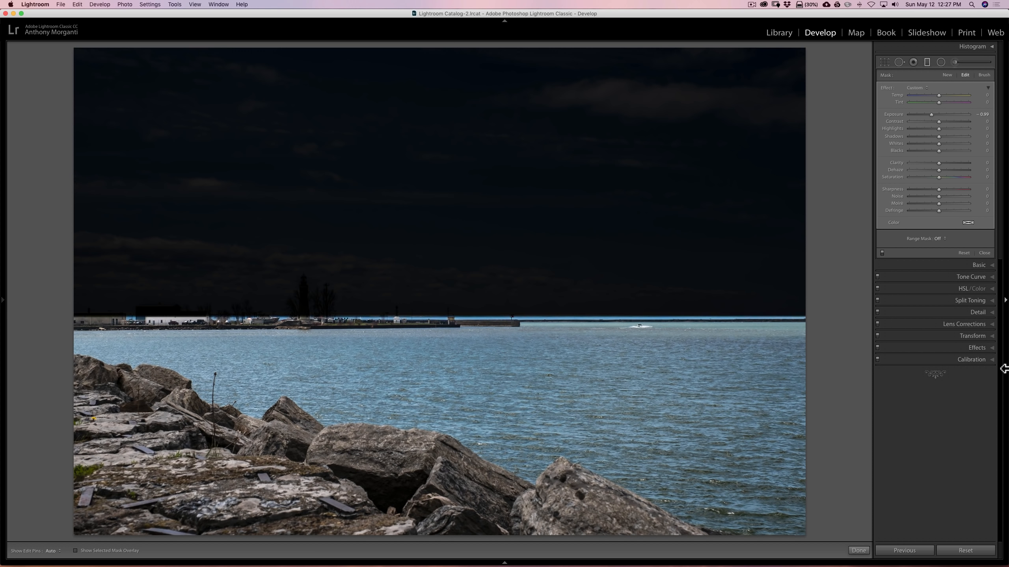
- Undo the three duplications so only the original horizon filter is left
key(super)
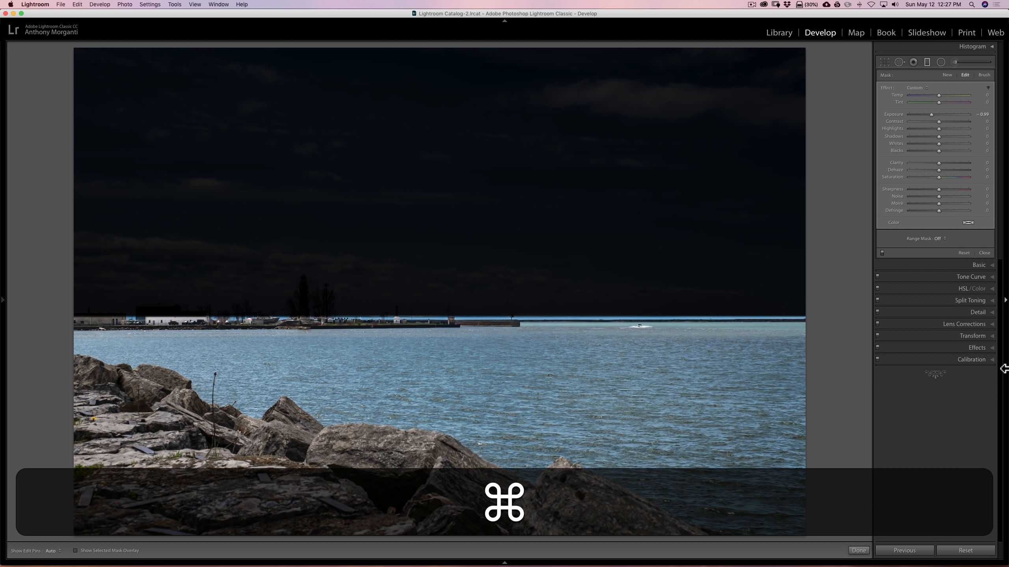
key(super+z)
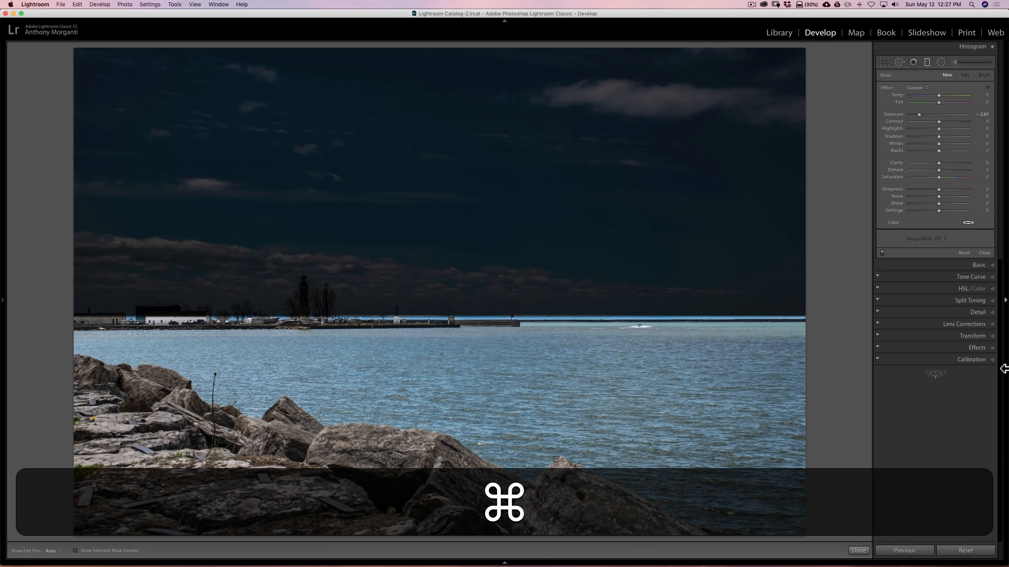
key(super+z)
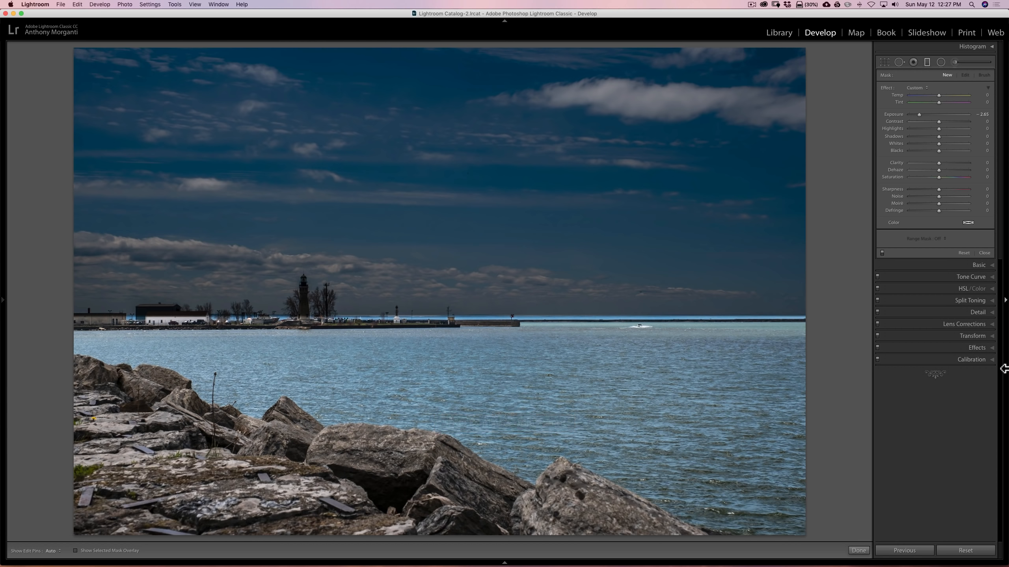
key(super)
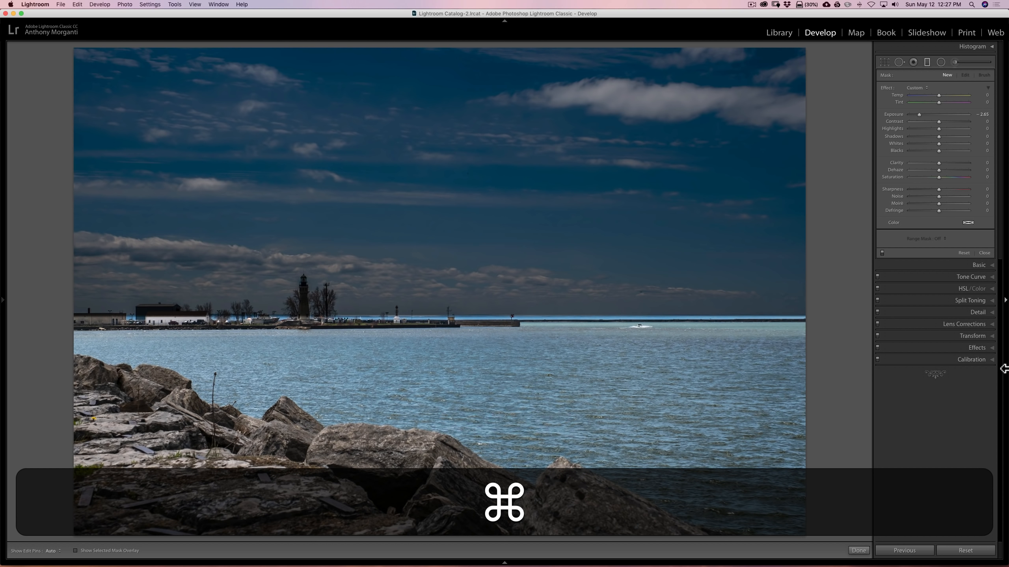
key(super+z)
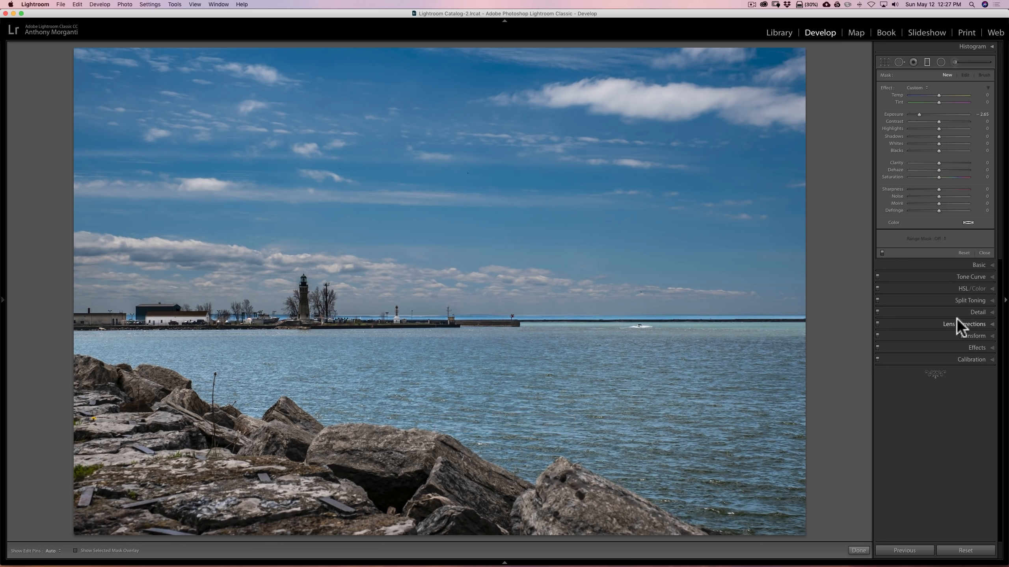
- Try Exposure 0, Shadows 100 and Highlights −100 as graduated filter settings with no filter selected
double_click(893, 113)
drag(938, 136, 980, 136)
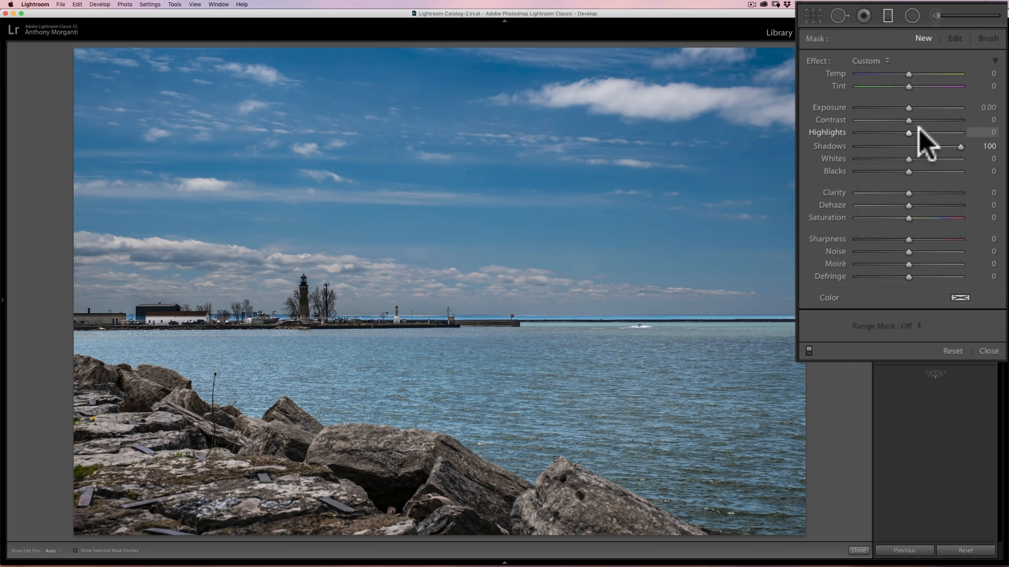
drag(909, 132, 857, 133)
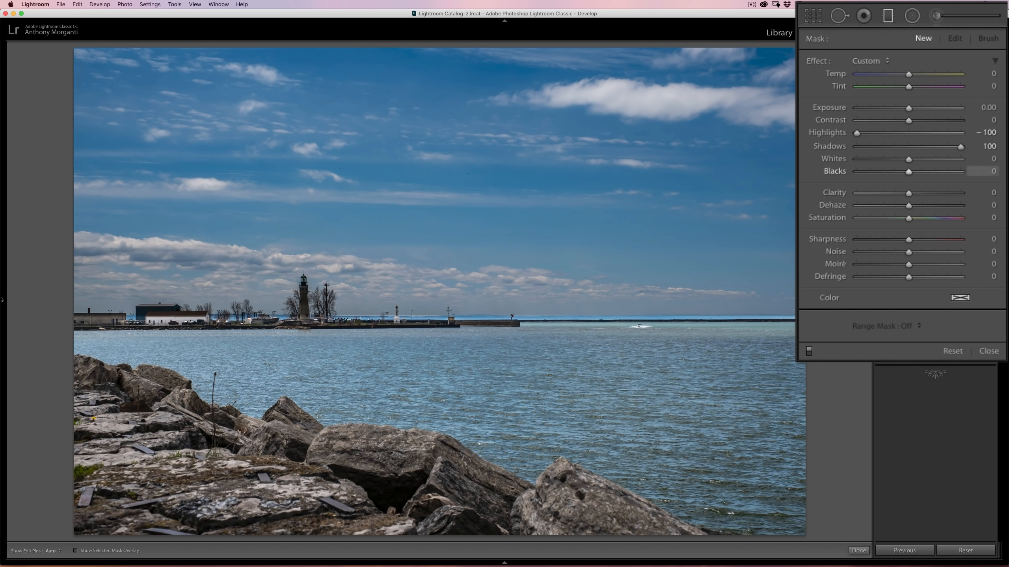
- Select the existing horizon filter and reset its Exposure to 0
click(426, 314)
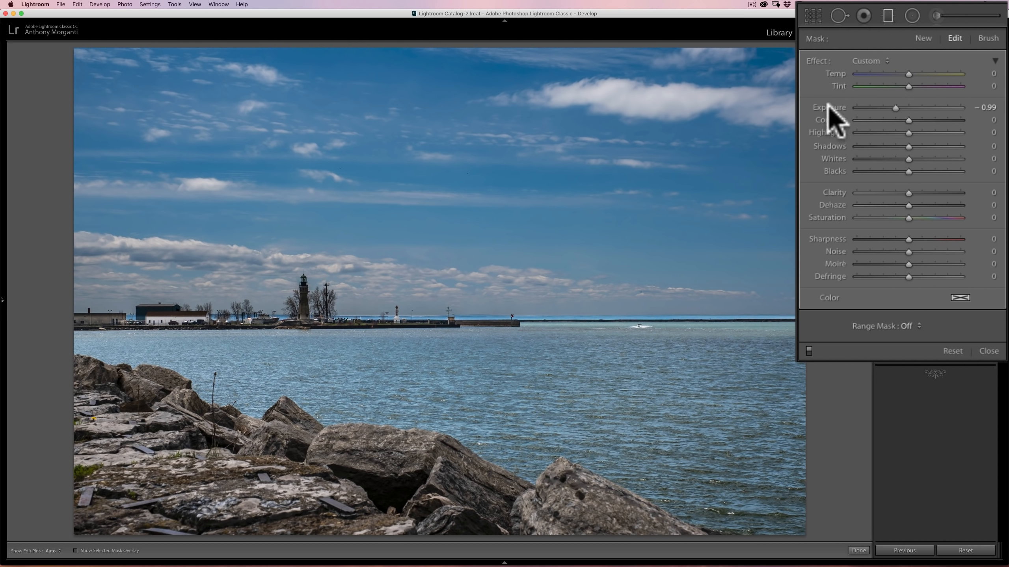
double_click(828, 107)
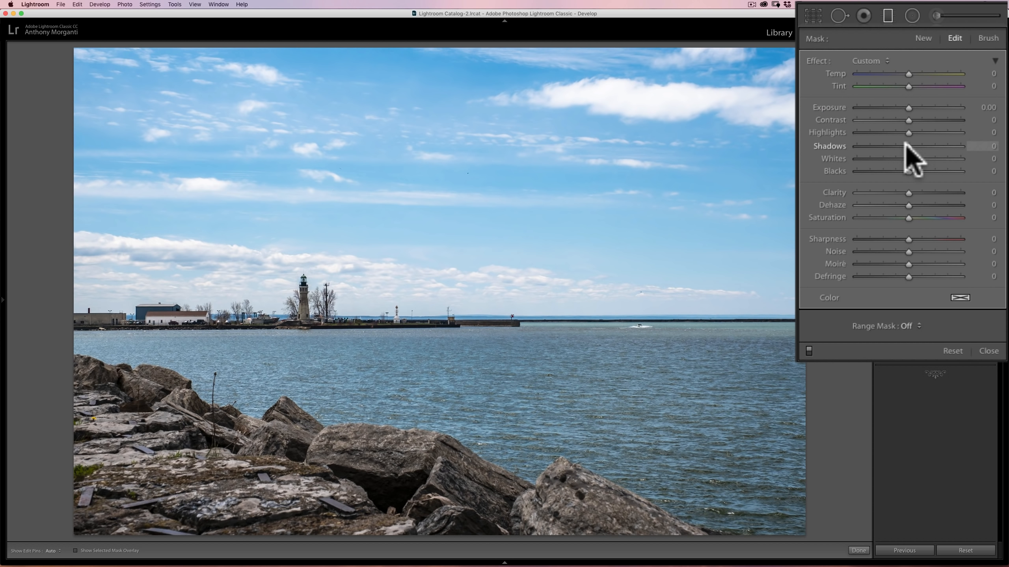
- Try Shadows −100 with Highlights at maximum on the horizon filter, and reset Highlights to 0
drag(907, 145, 839, 148)
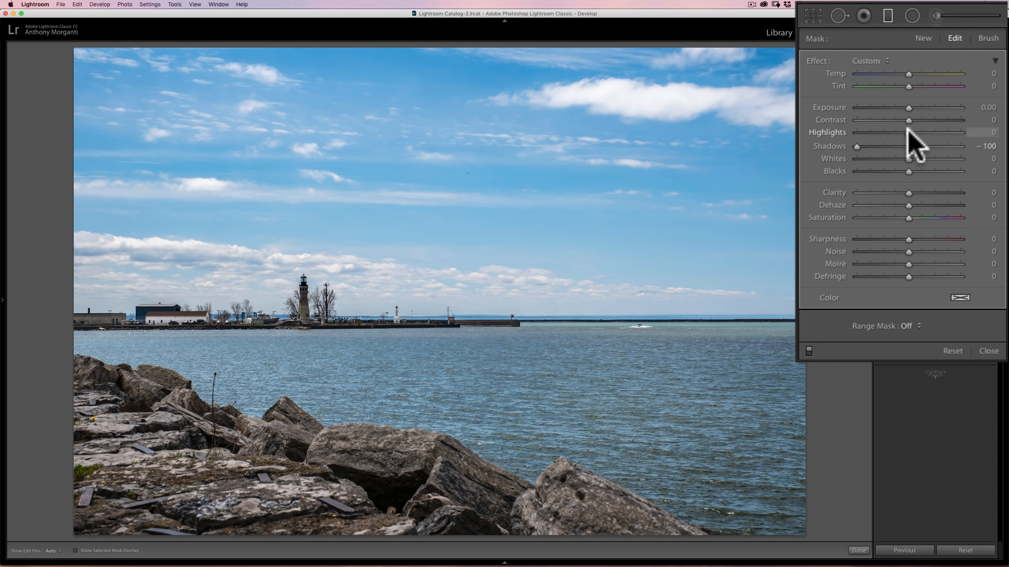
drag(909, 133, 991, 135)
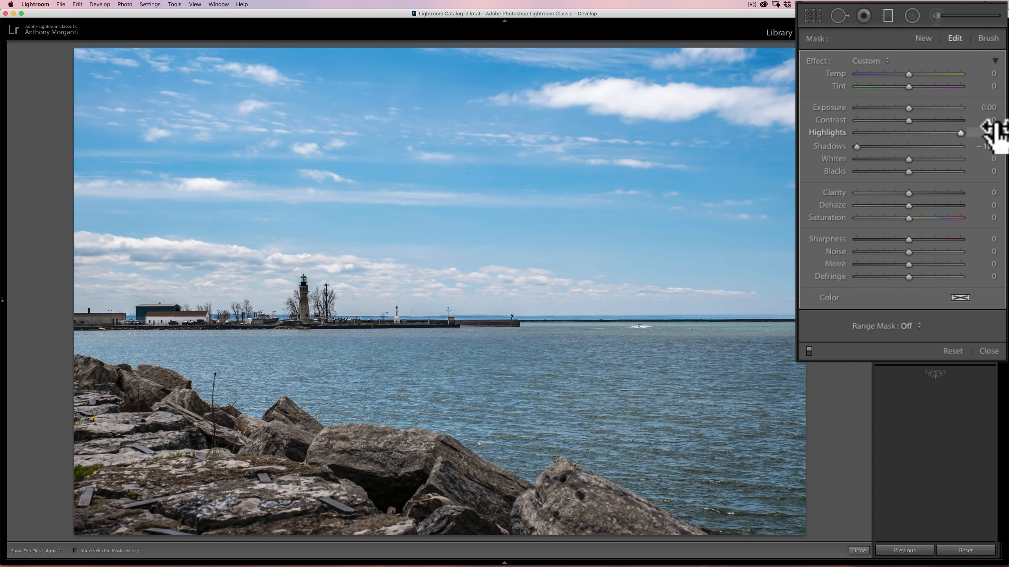
double_click(830, 133)
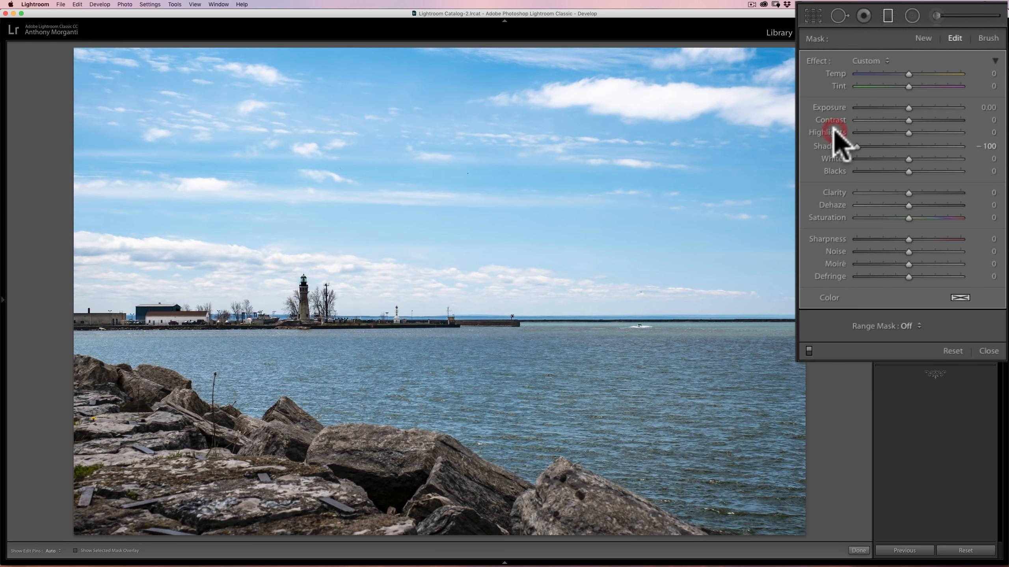
- Set the horizon filter's Highlights to −100 and reset its Shadows to 0
drag(910, 132, 816, 135)
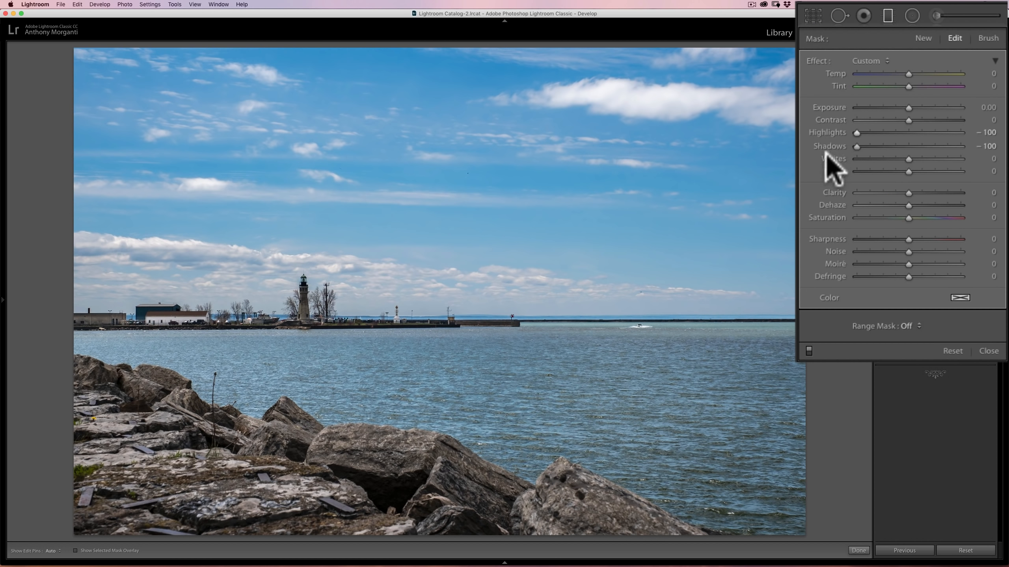
drag(857, 146, 879, 148)
double_click(828, 146)
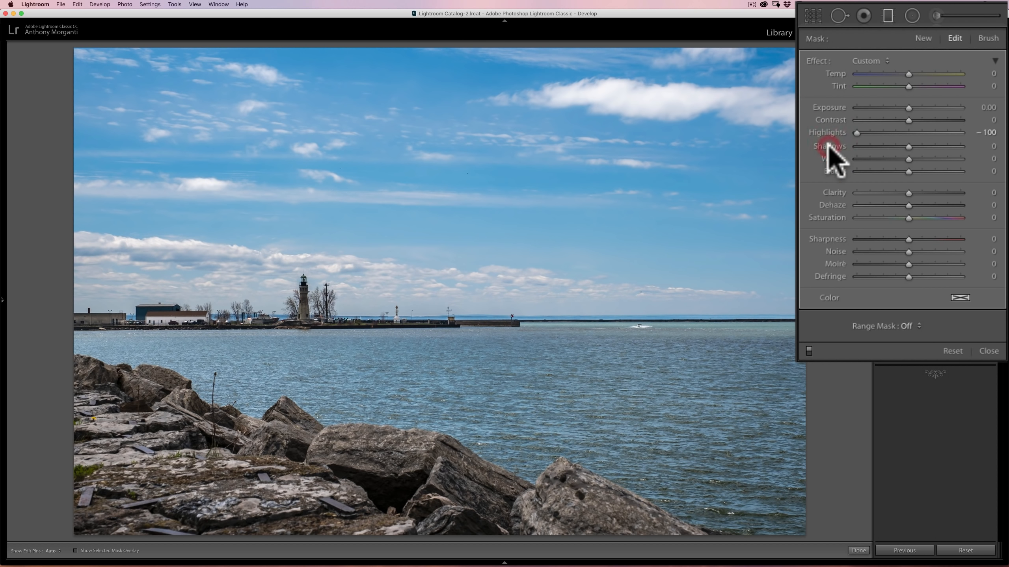
- Duplicate the horizon filter twice to stack its highlight reduction on the sky
right_click(426, 315)
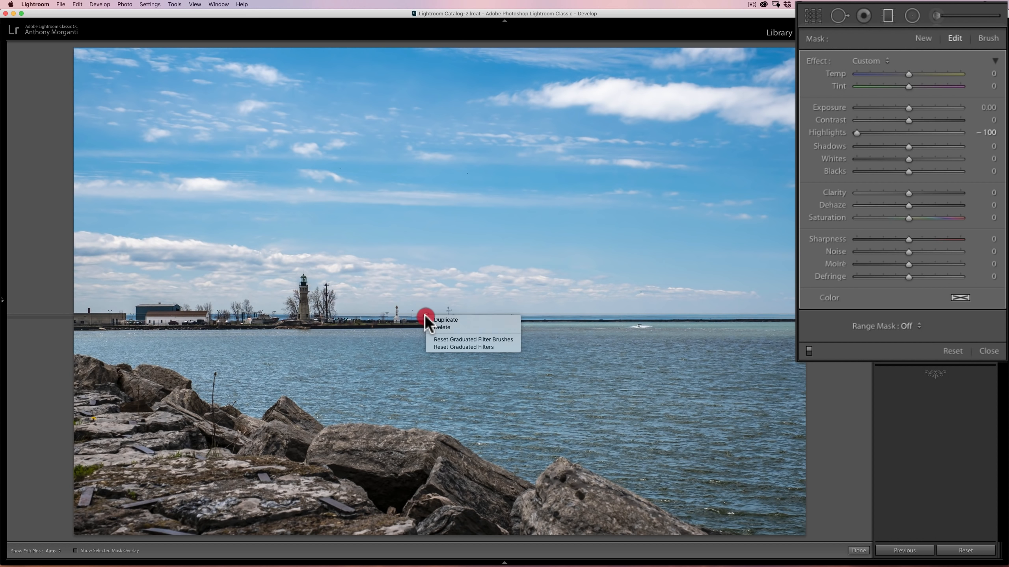
click(441, 321)
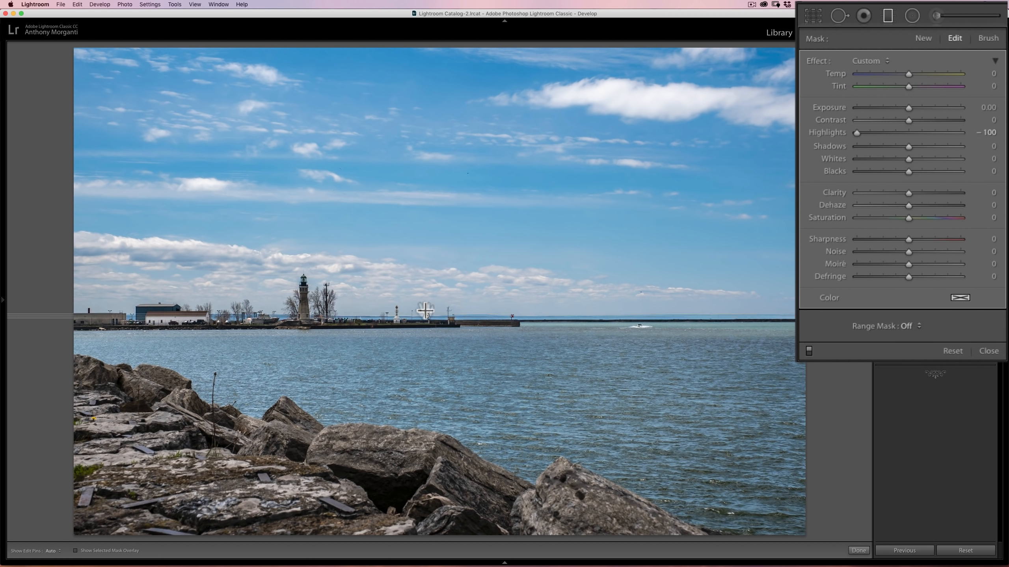
right_click(426, 316)
click(433, 316)
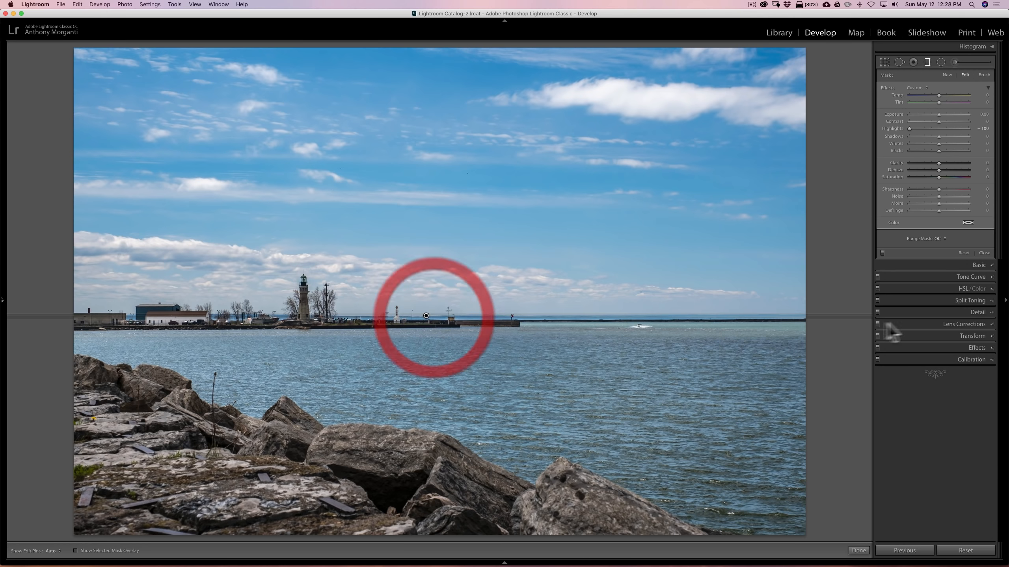